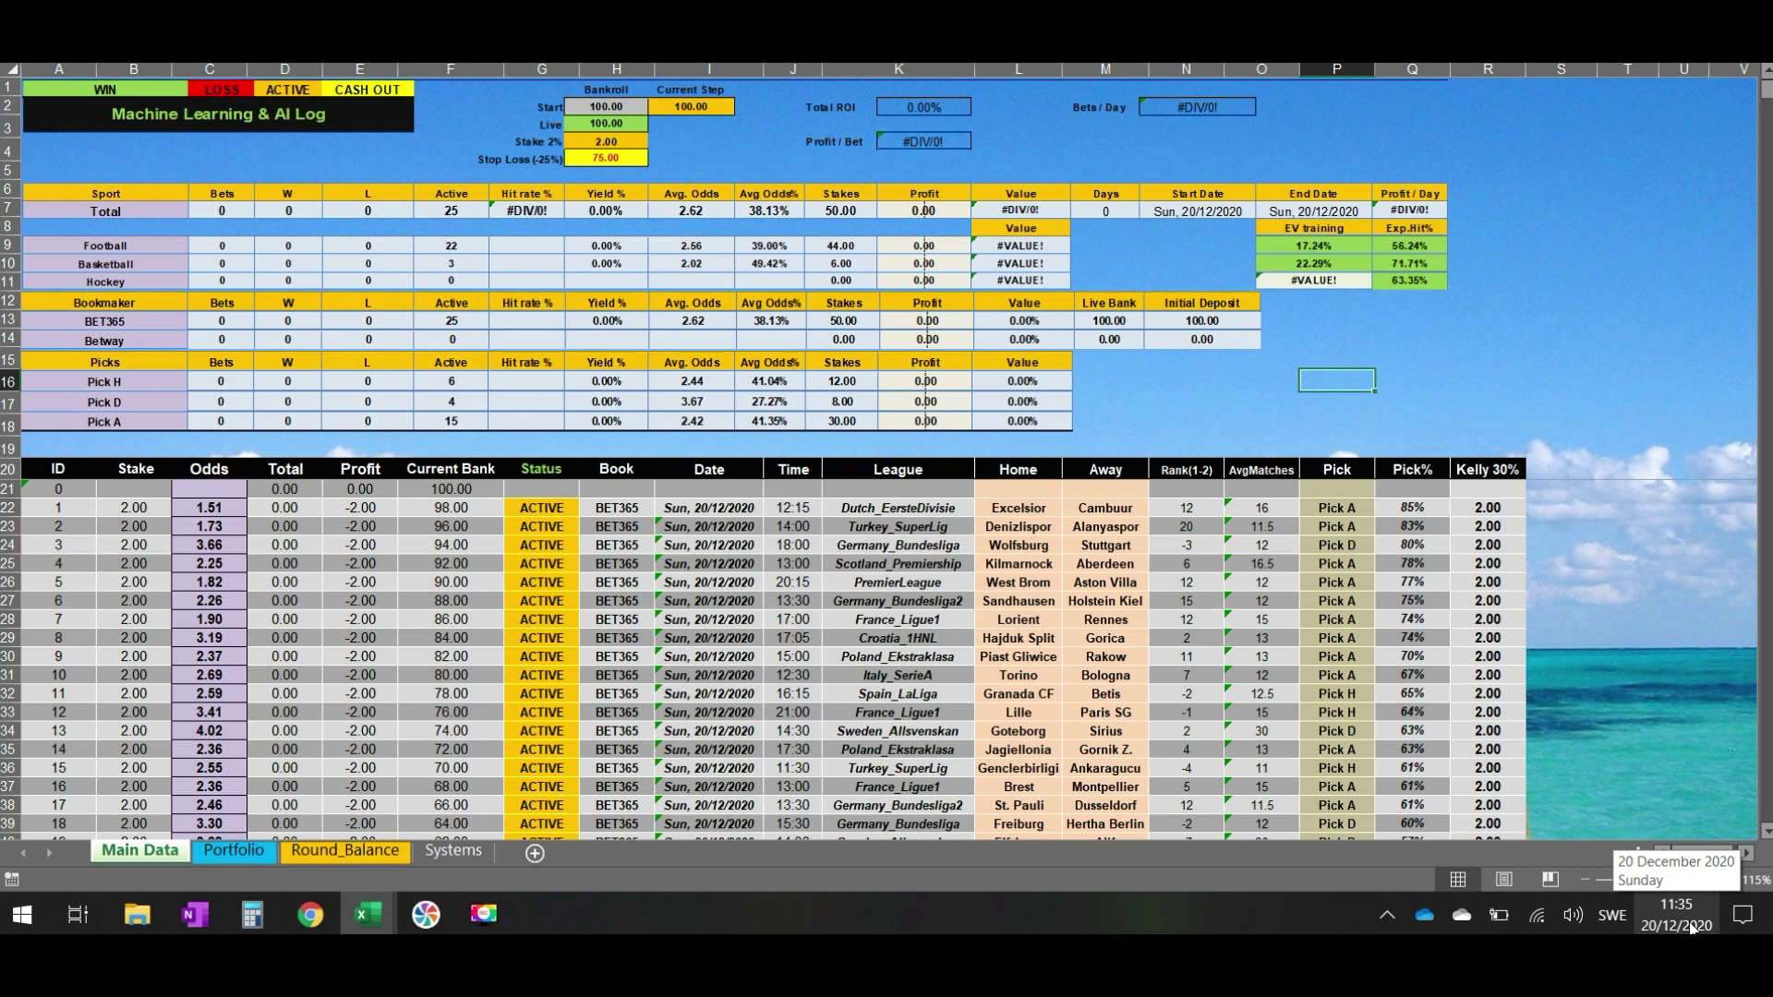
# Scroll through the Excel betting log to review the active picks.
pyautogui.click(1183, 400)
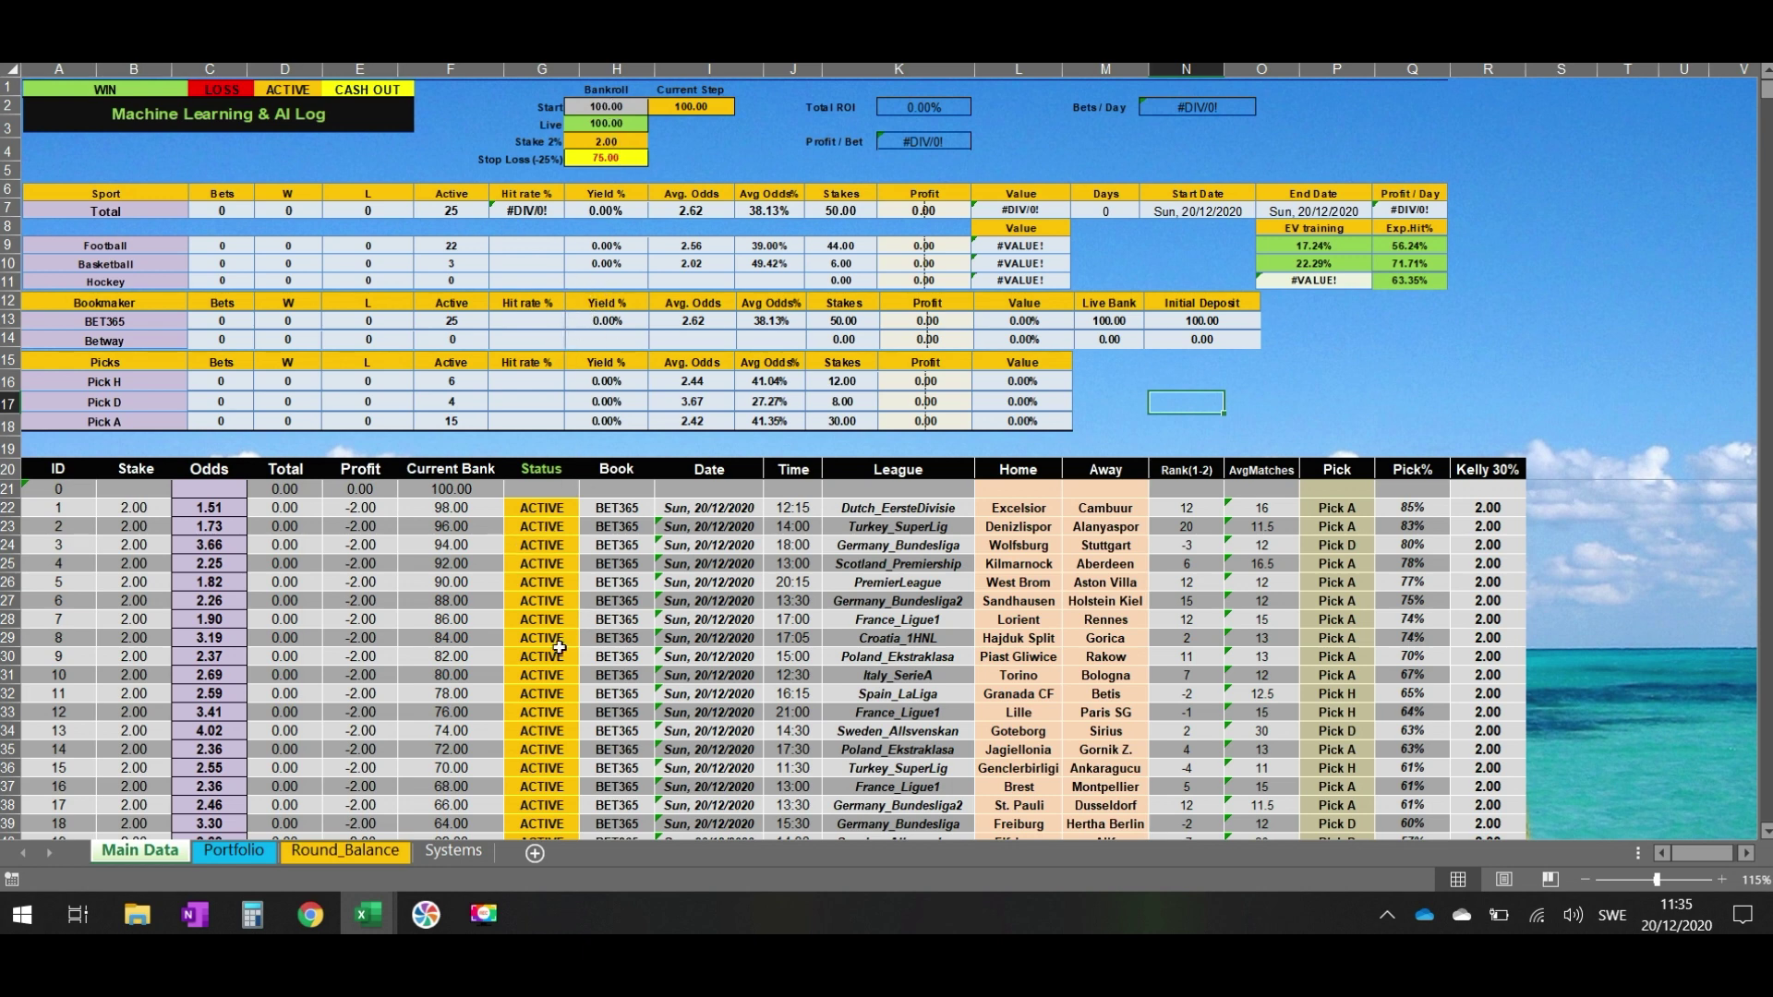
pyautogui.scroll(-1, 470, 663)
pyautogui.scroll(1, 470, 663)
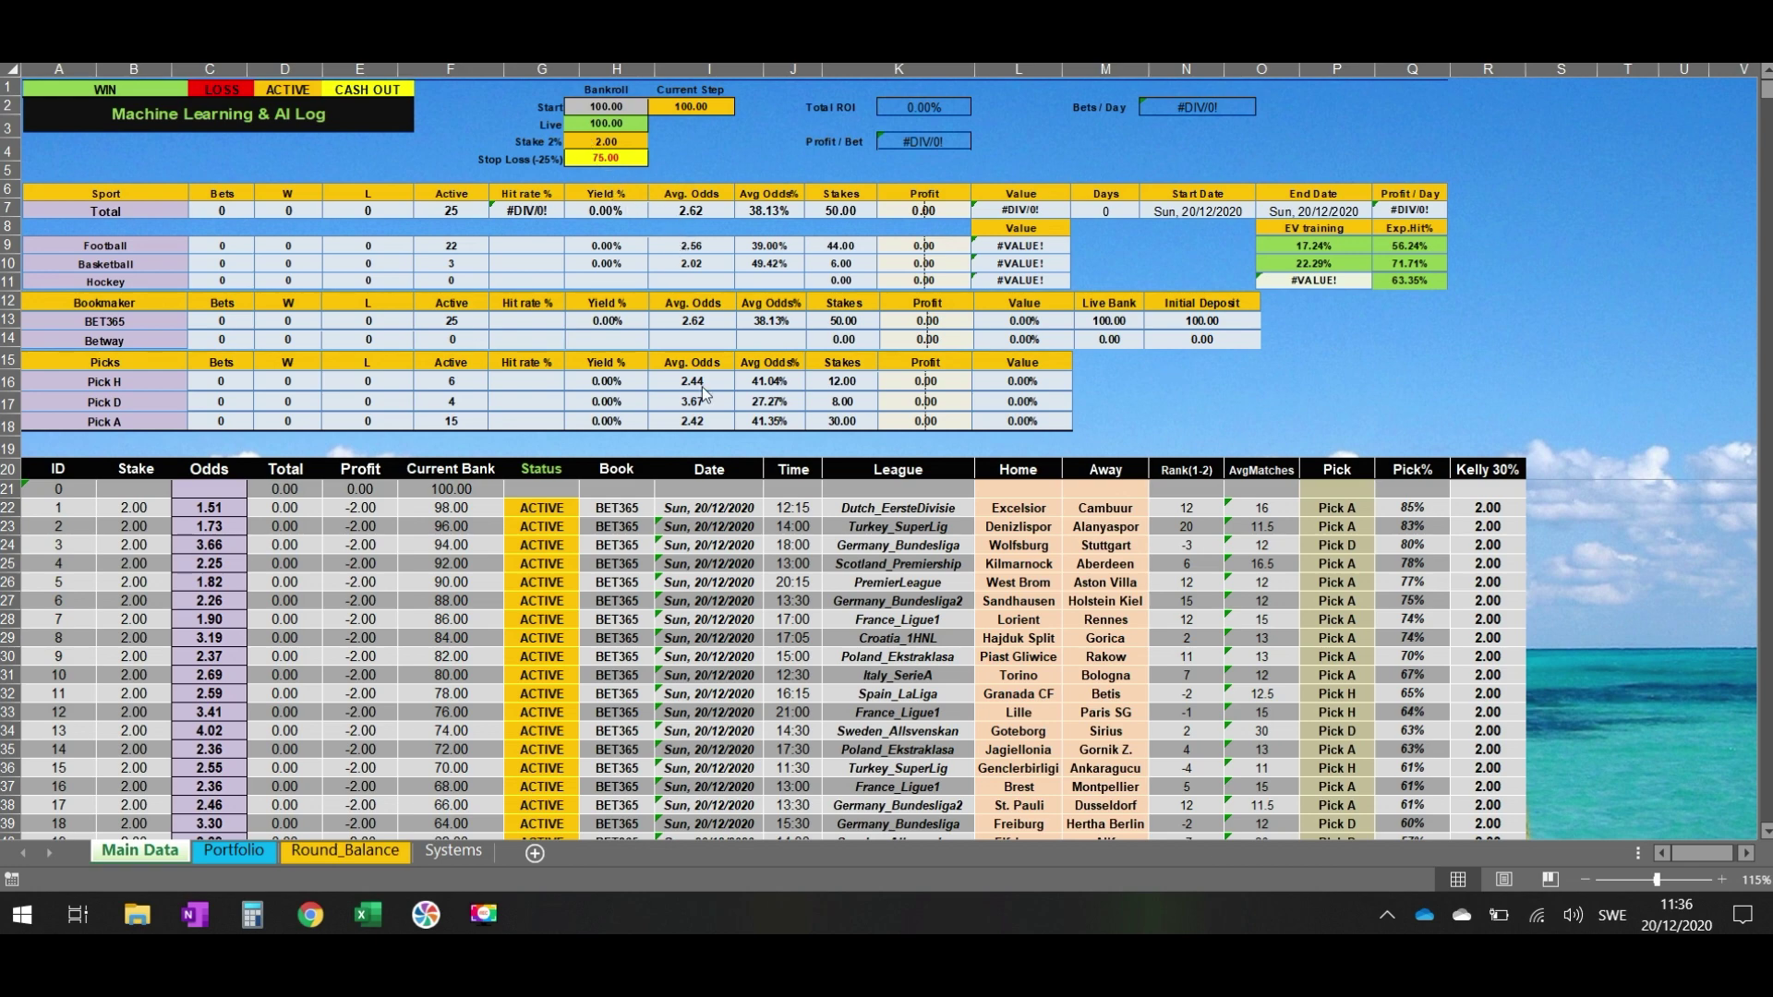
pyautogui.scroll(-5, 574, 592)
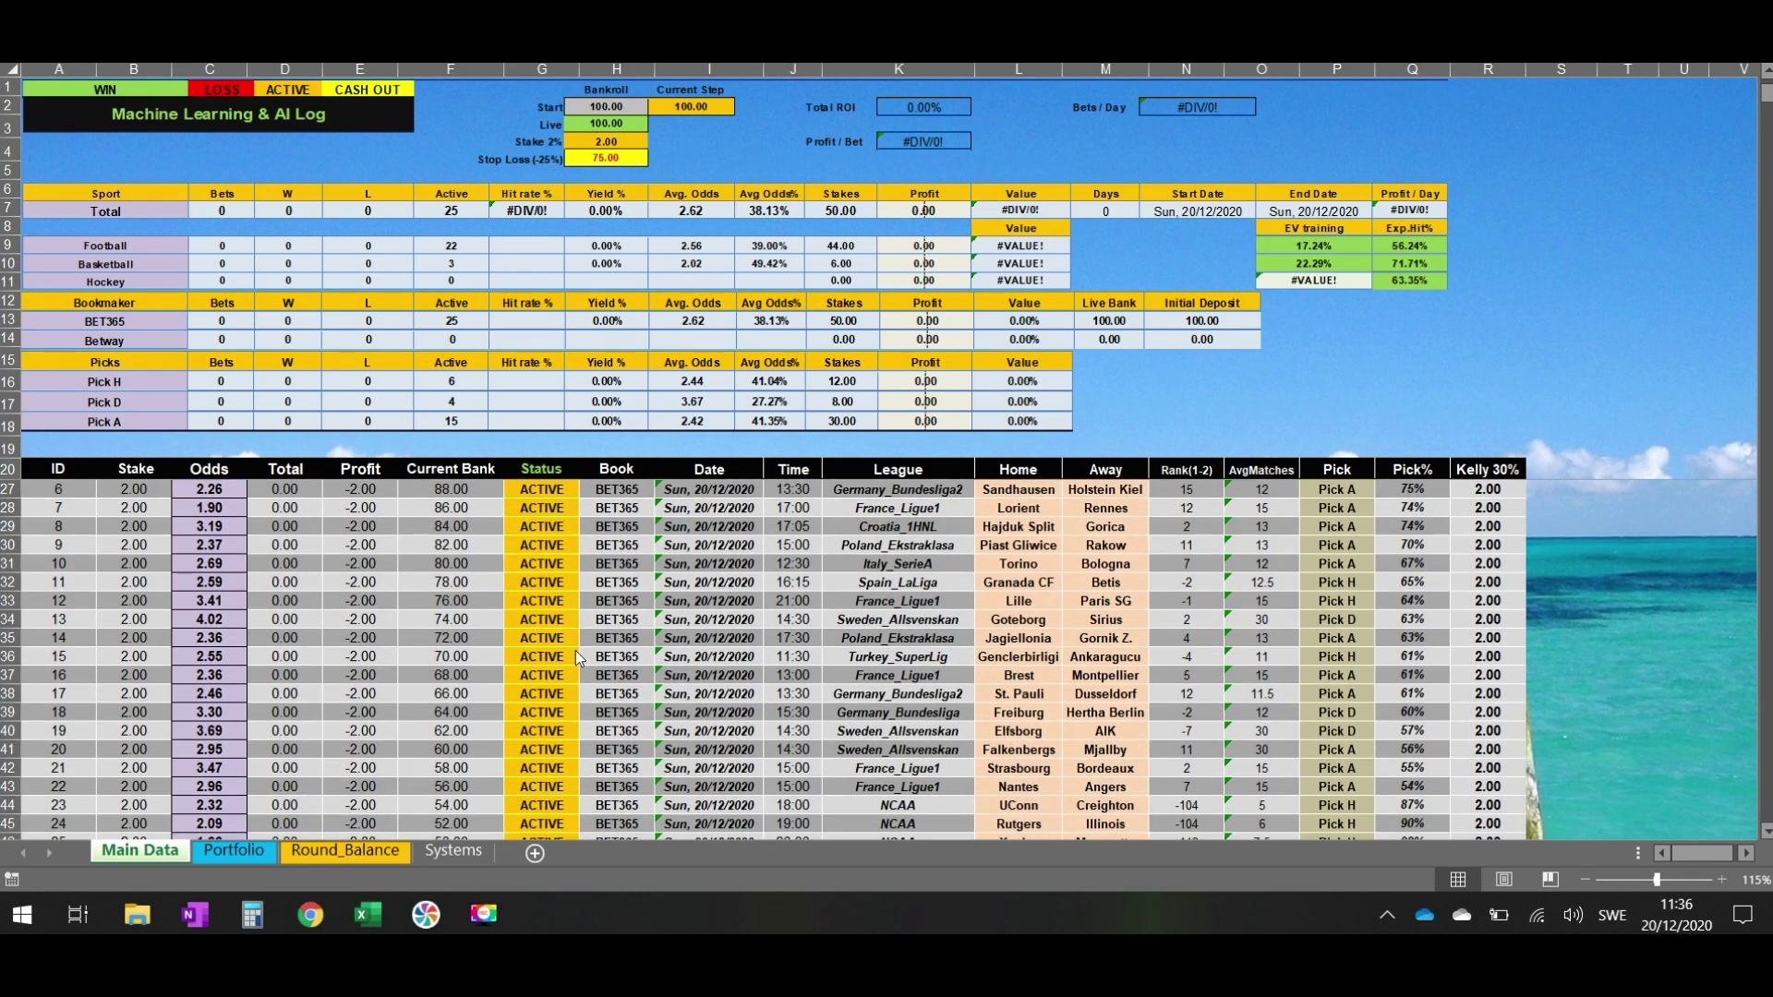
pyautogui.scroll(5, 574, 650)
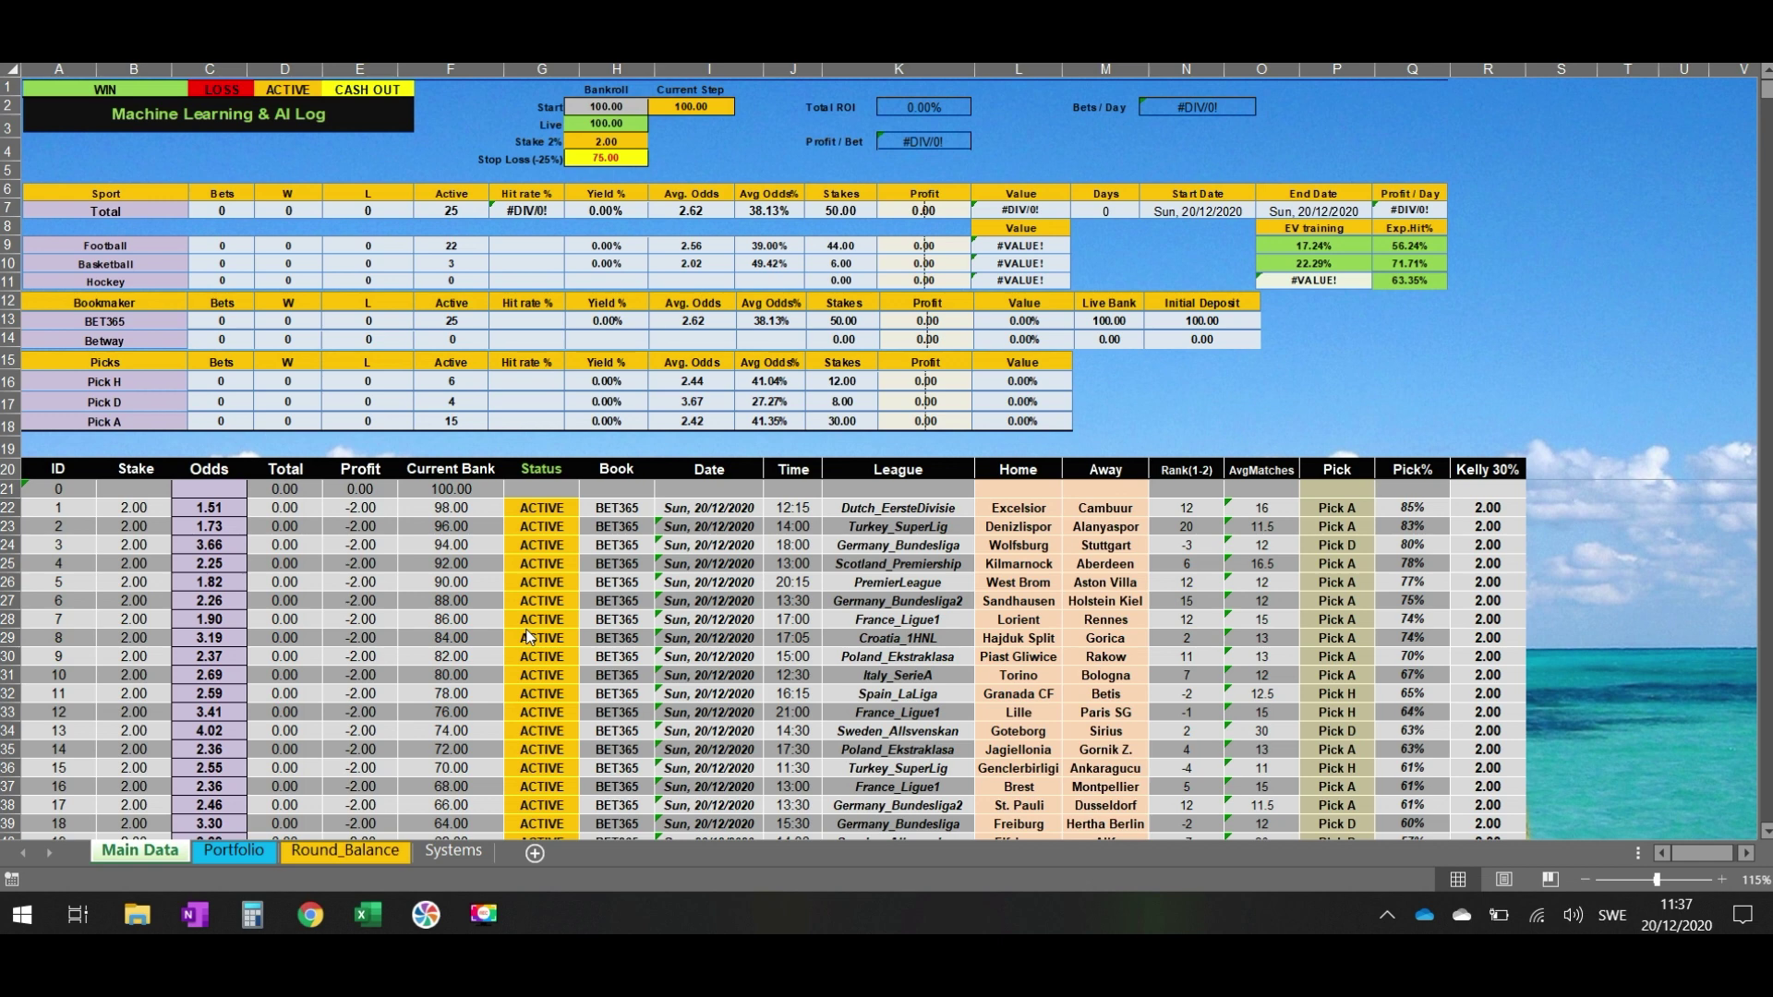
pyautogui.scroll(-1, 582, 712)
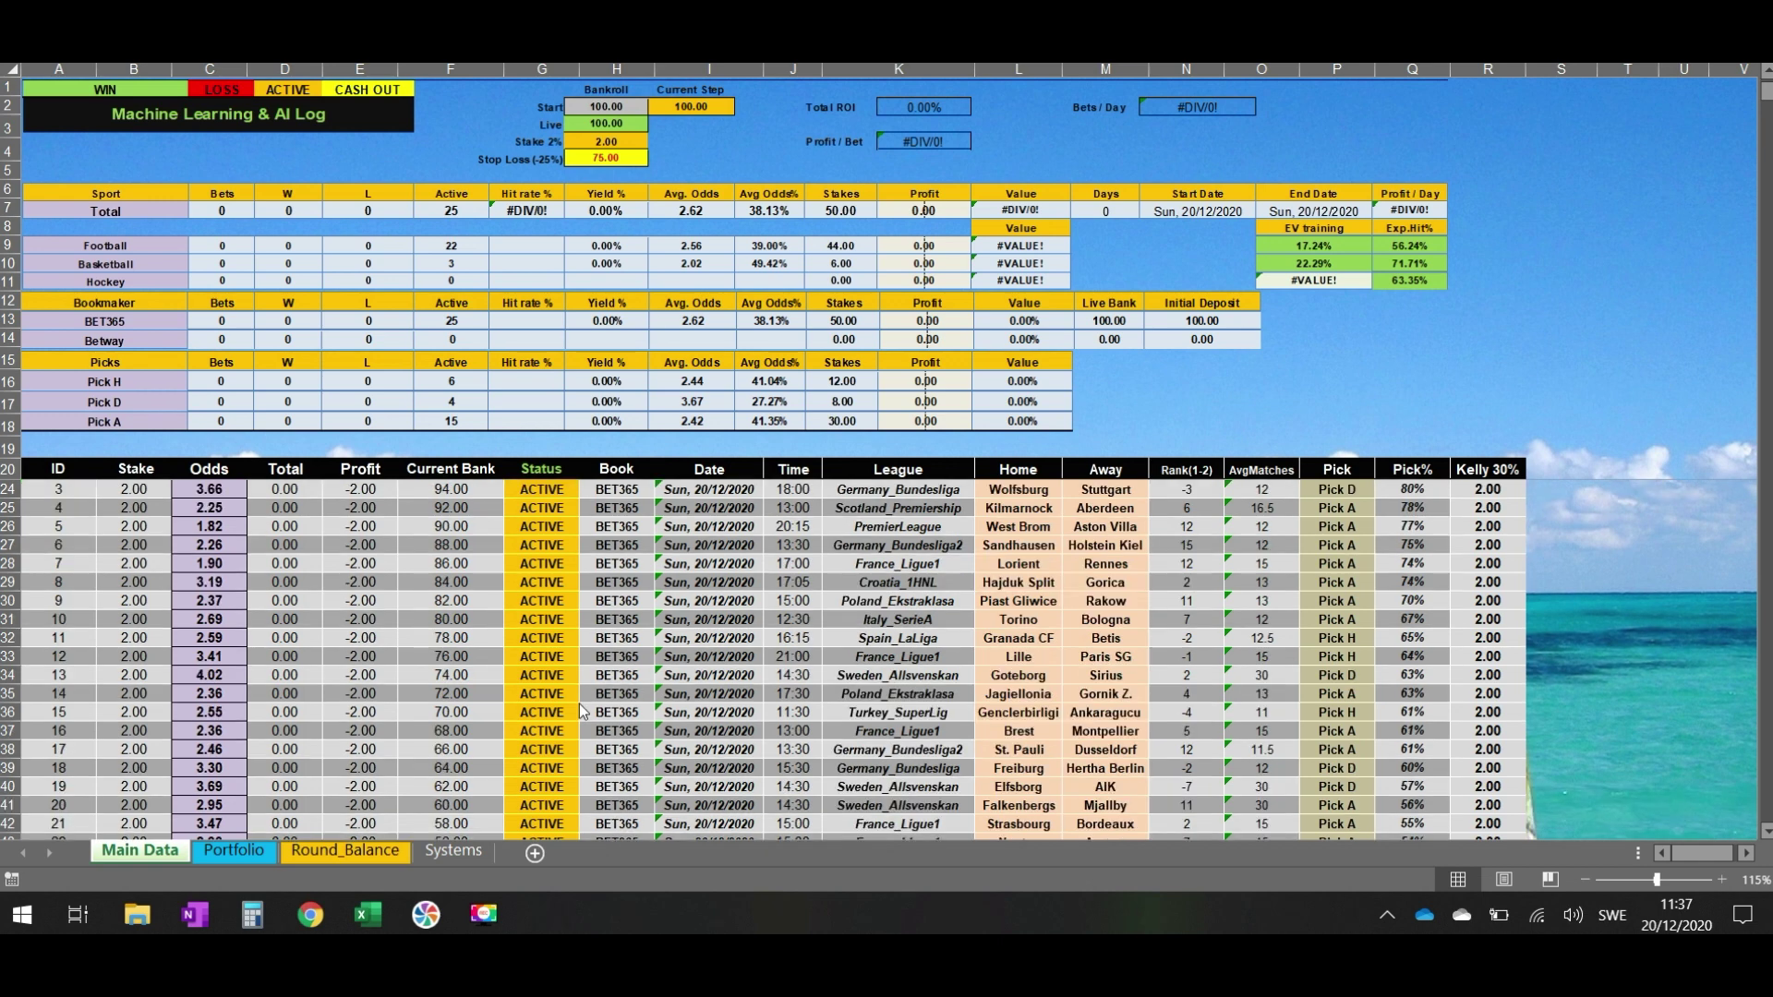
pyautogui.scroll(1, 497, 707)
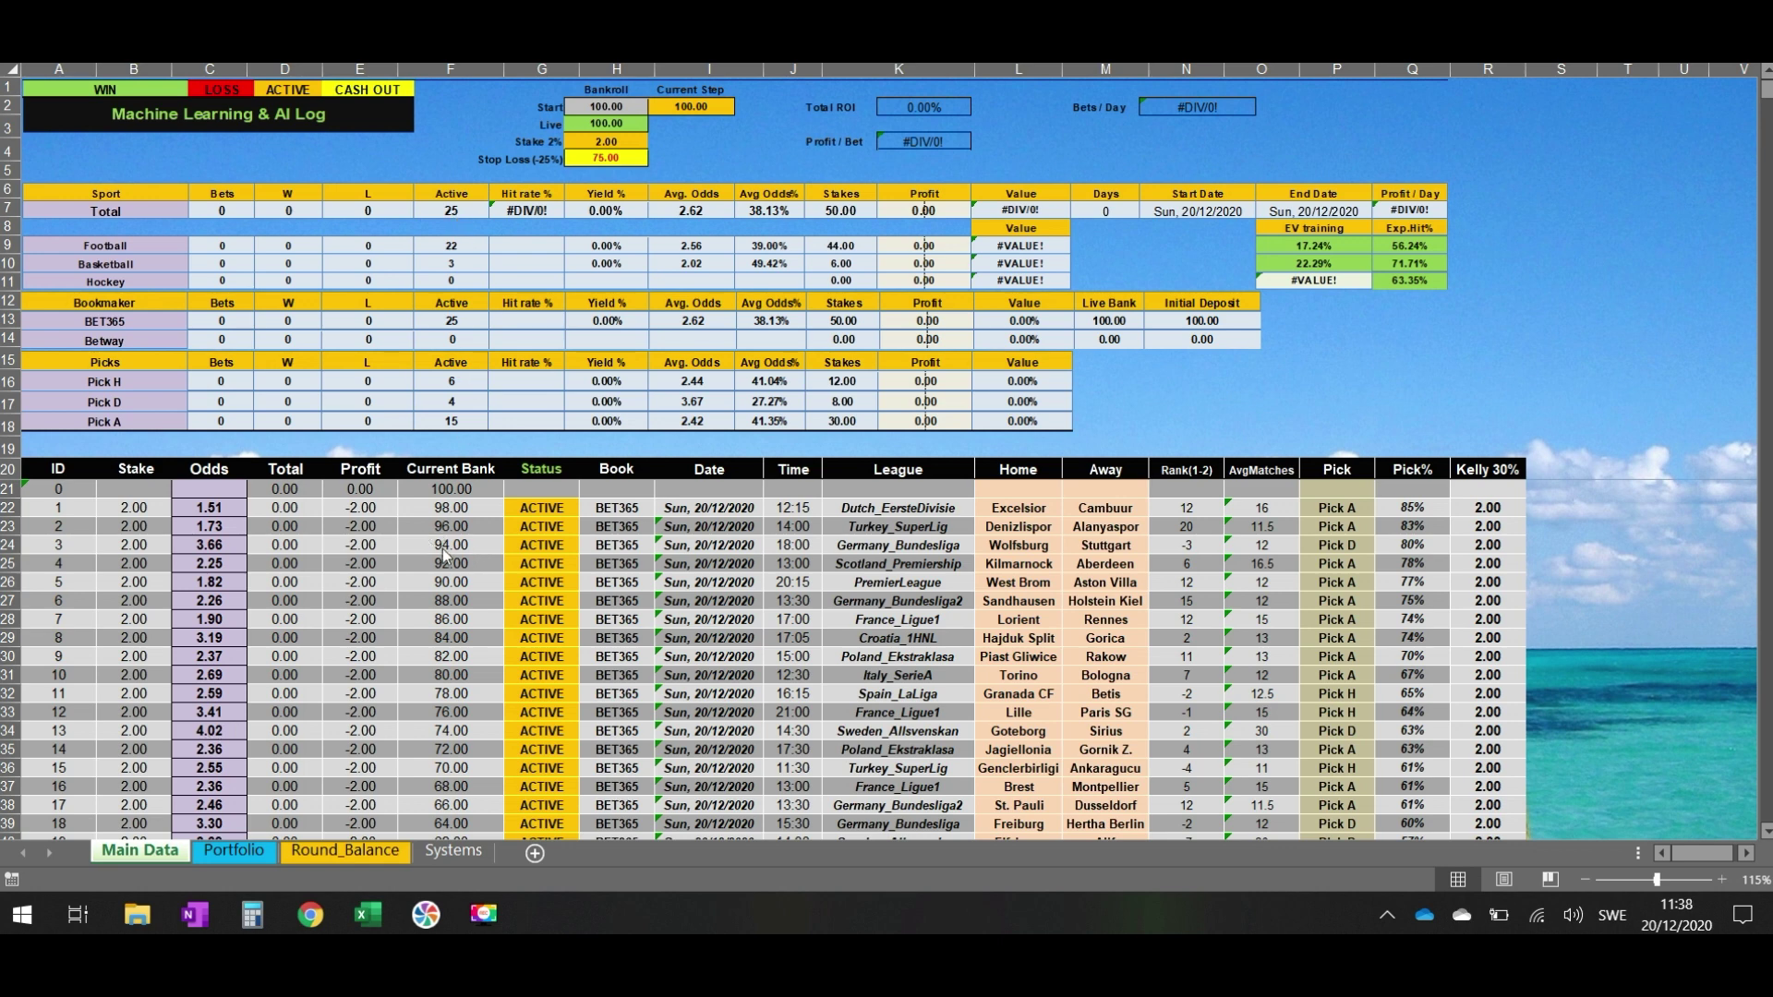
pyautogui.scroll(-1, 562, 513)
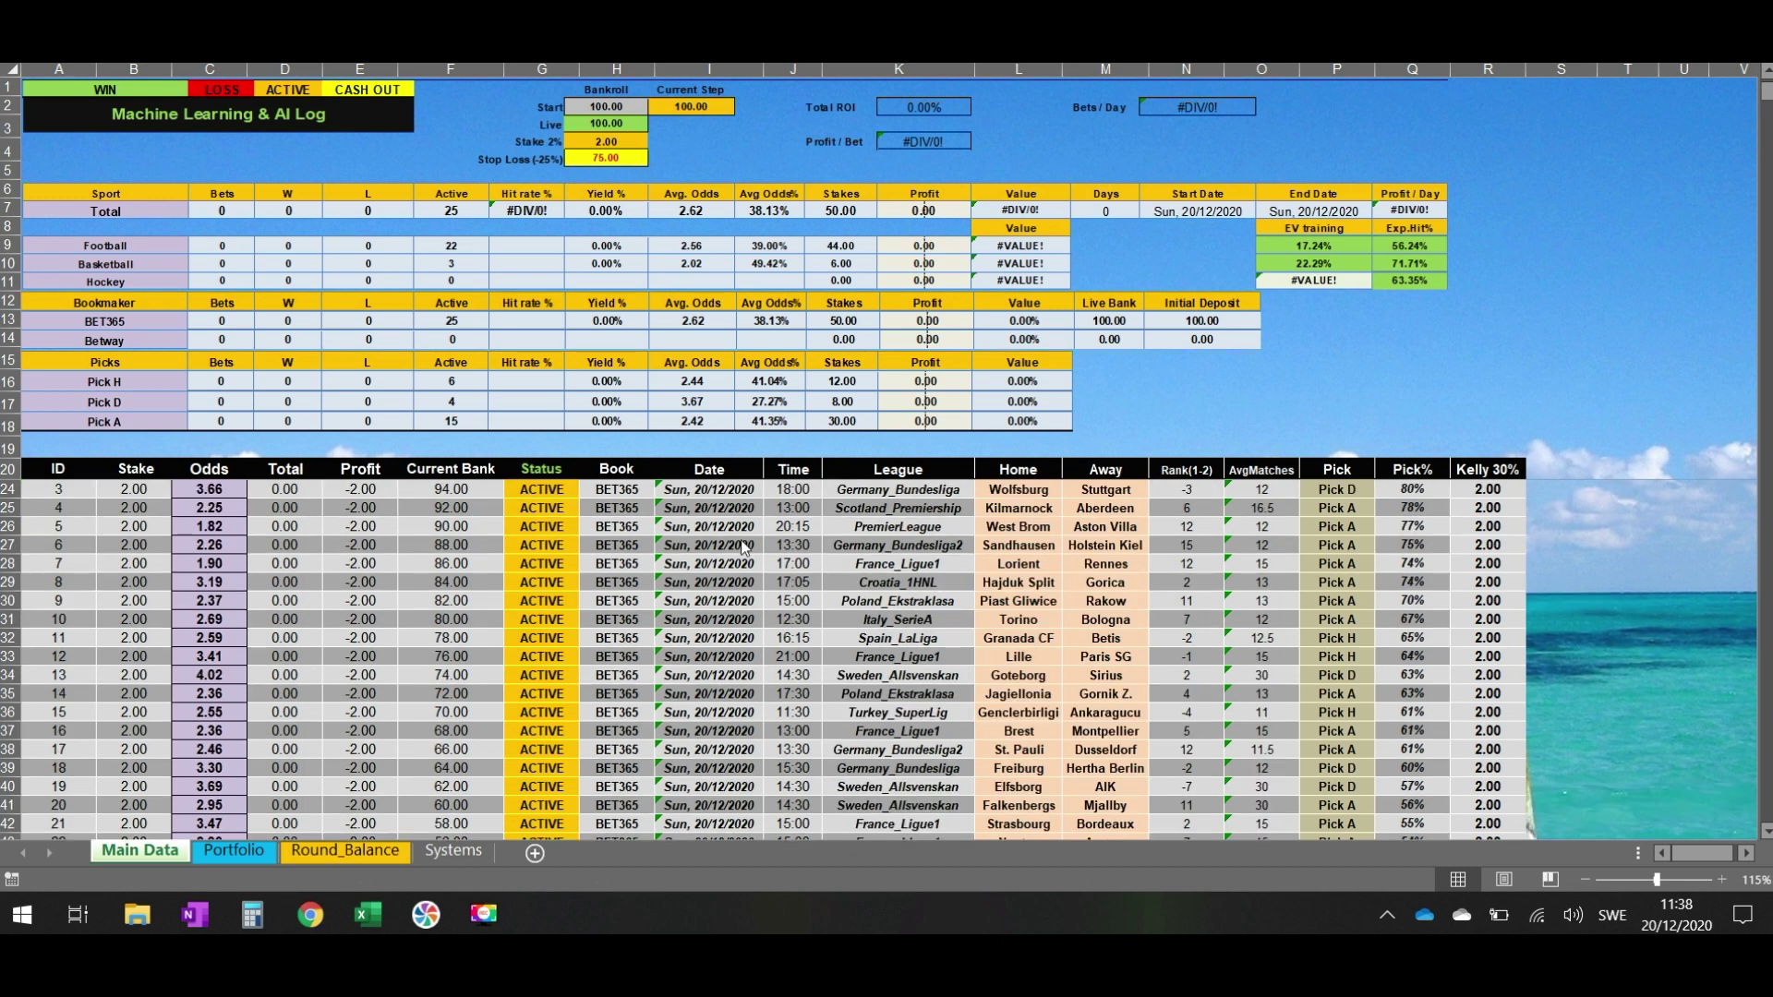
pyautogui.scroll(1, 857, 519)
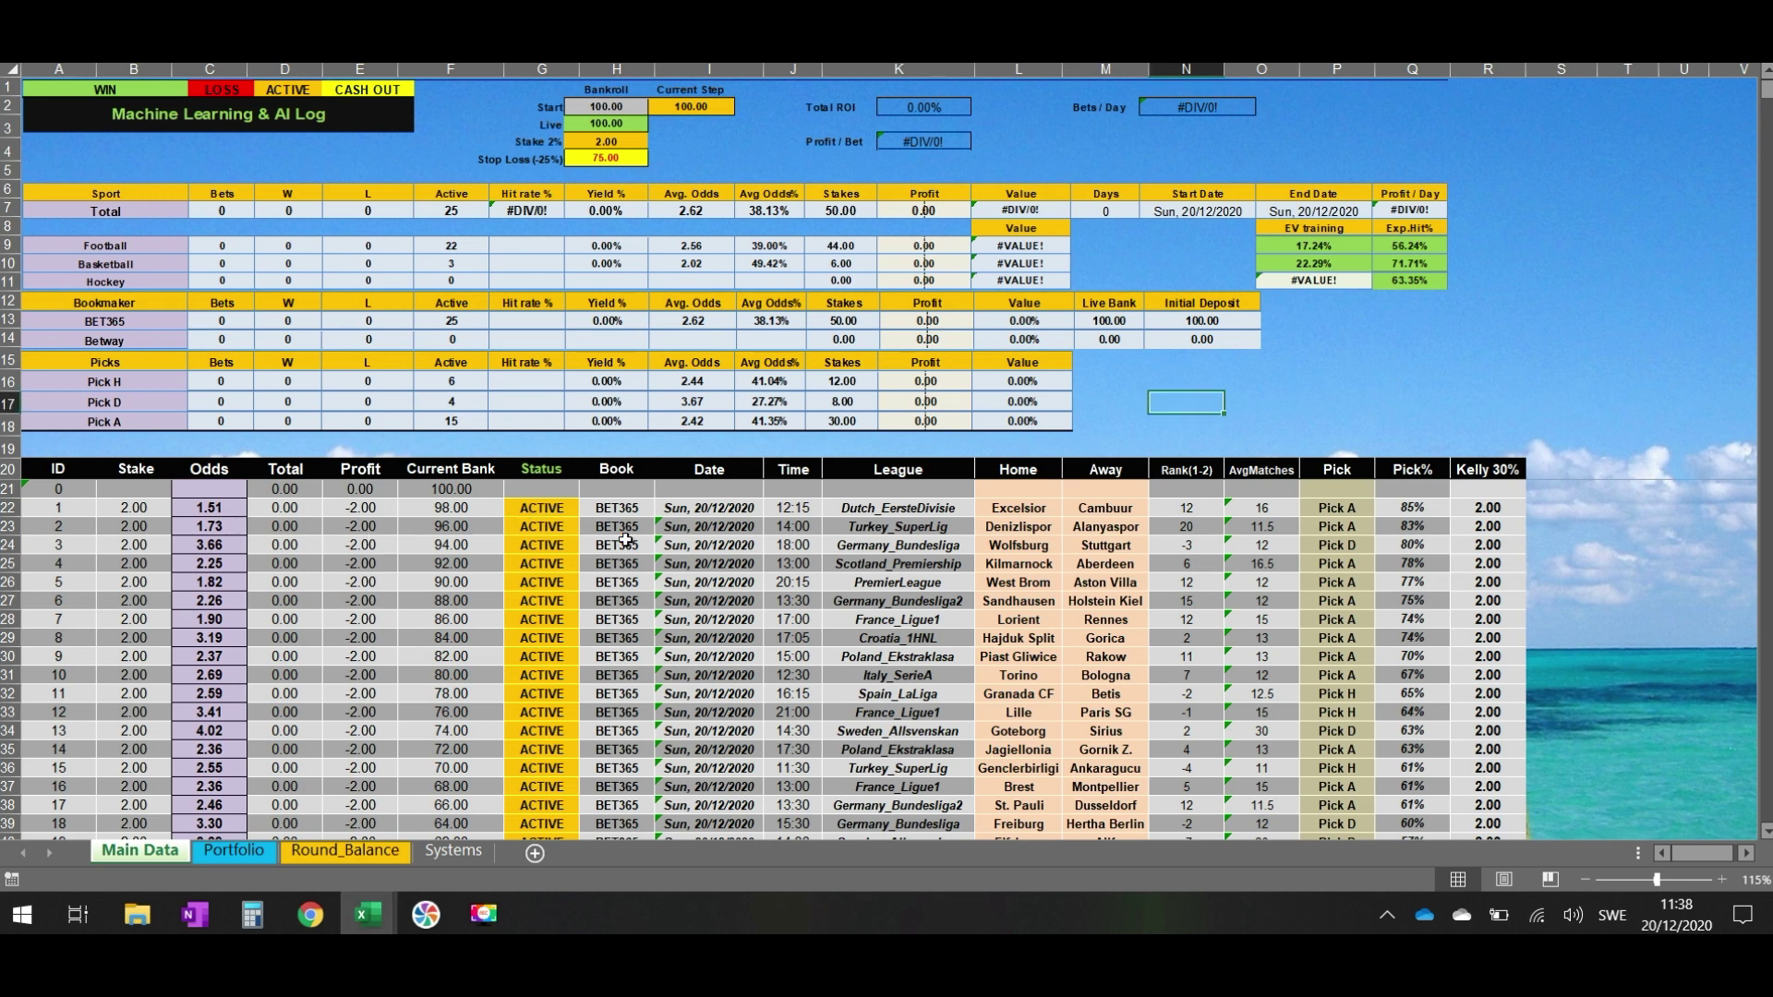
pyautogui.scroll(-3, 925, 589)
pyautogui.scroll(3, 925, 590)
# Choose WIN in G22 for pick 1 and LOSS in G23 for pick 2.
pyautogui.click(552, 506)
pyautogui.click(588, 508)
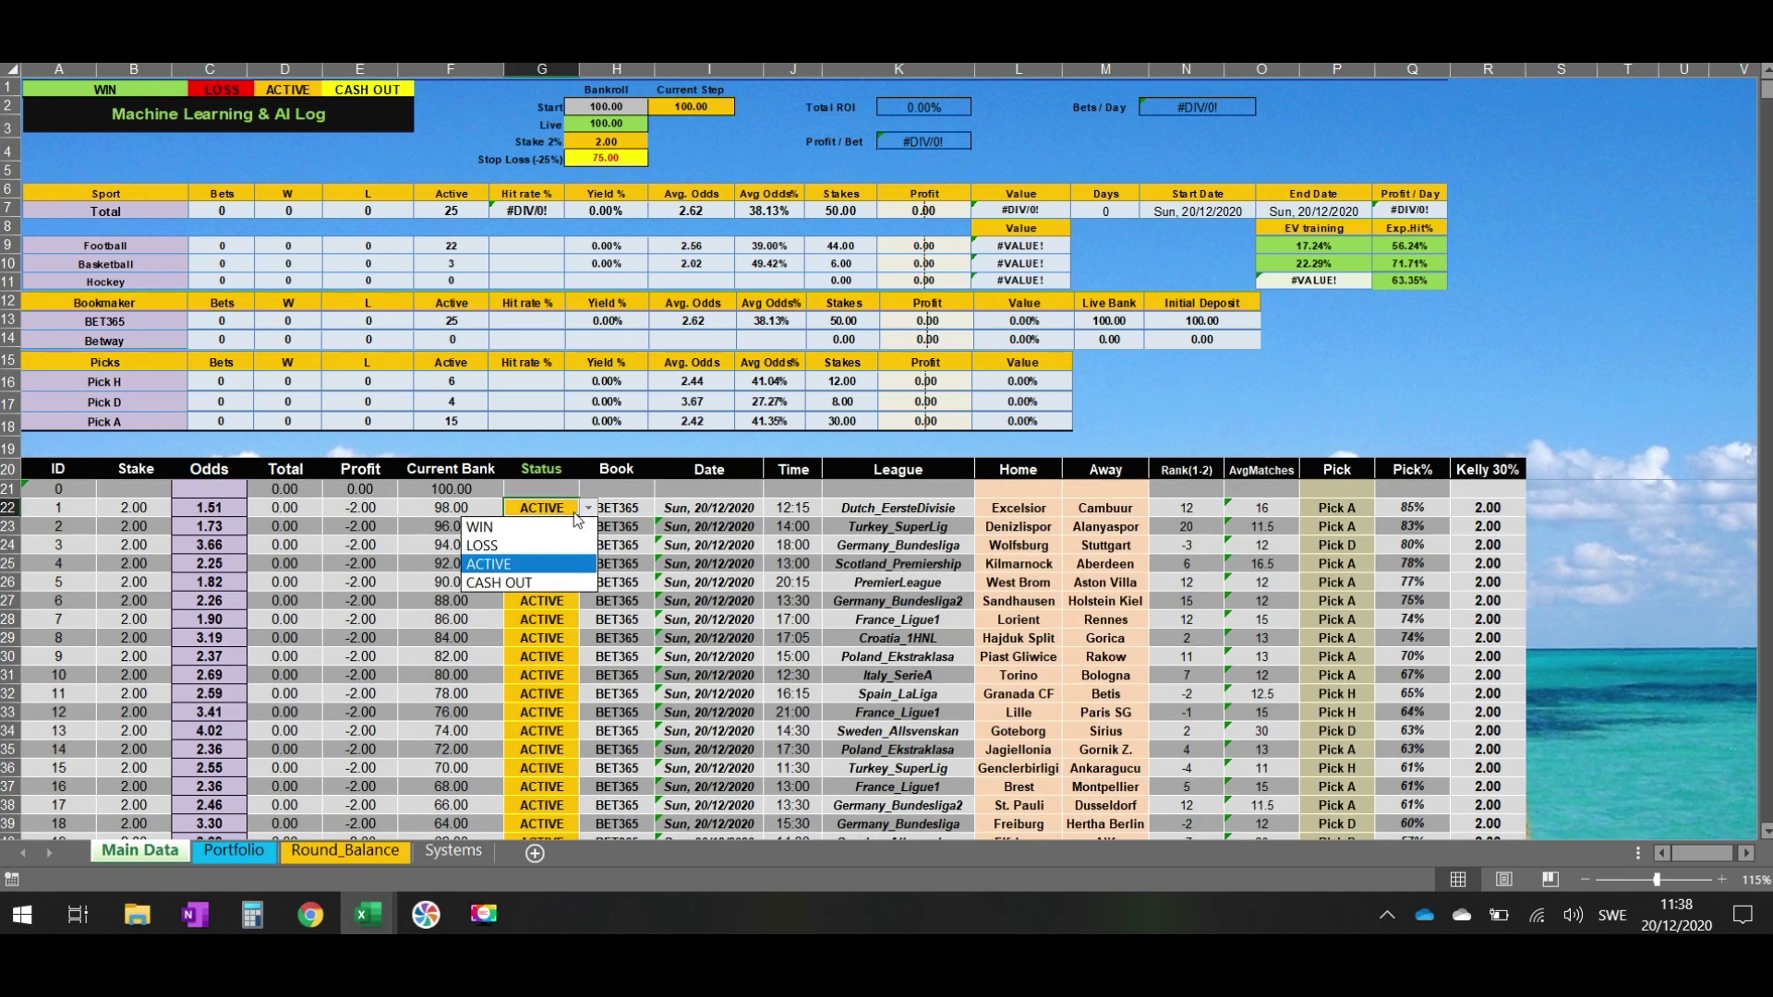
pyautogui.click(532, 529)
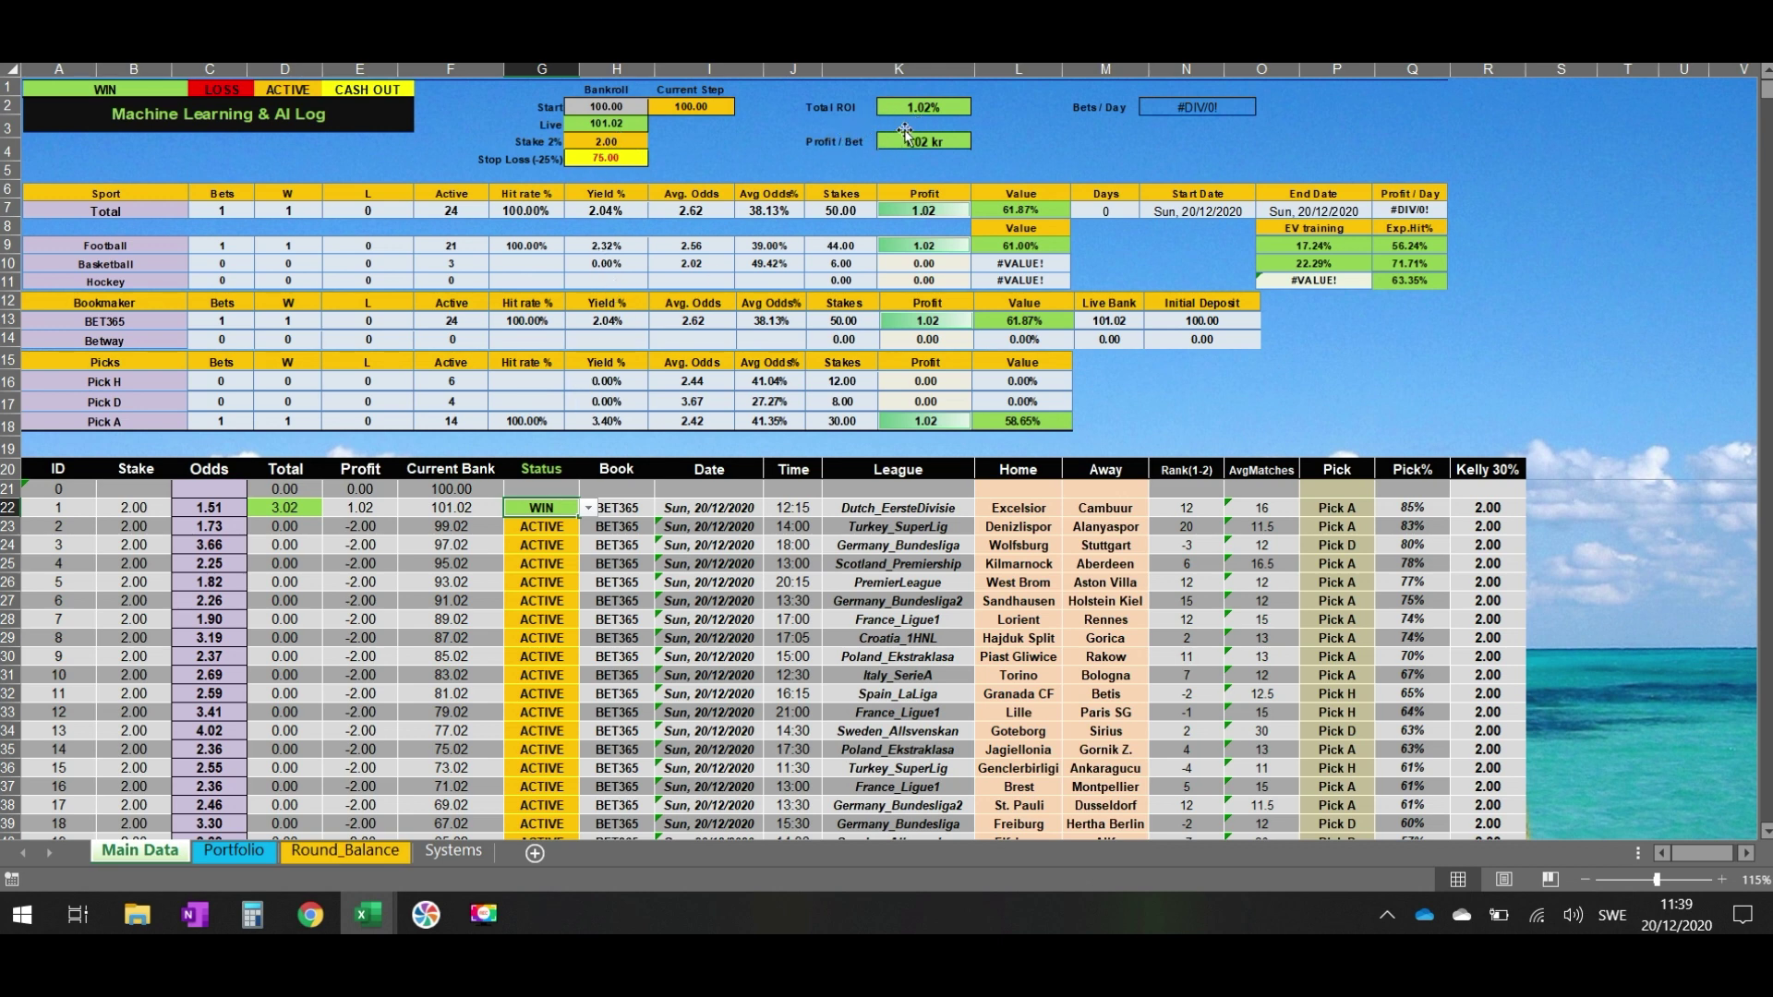
pyautogui.click(547, 528)
pyautogui.click(587, 527)
pyautogui.click(523, 564)
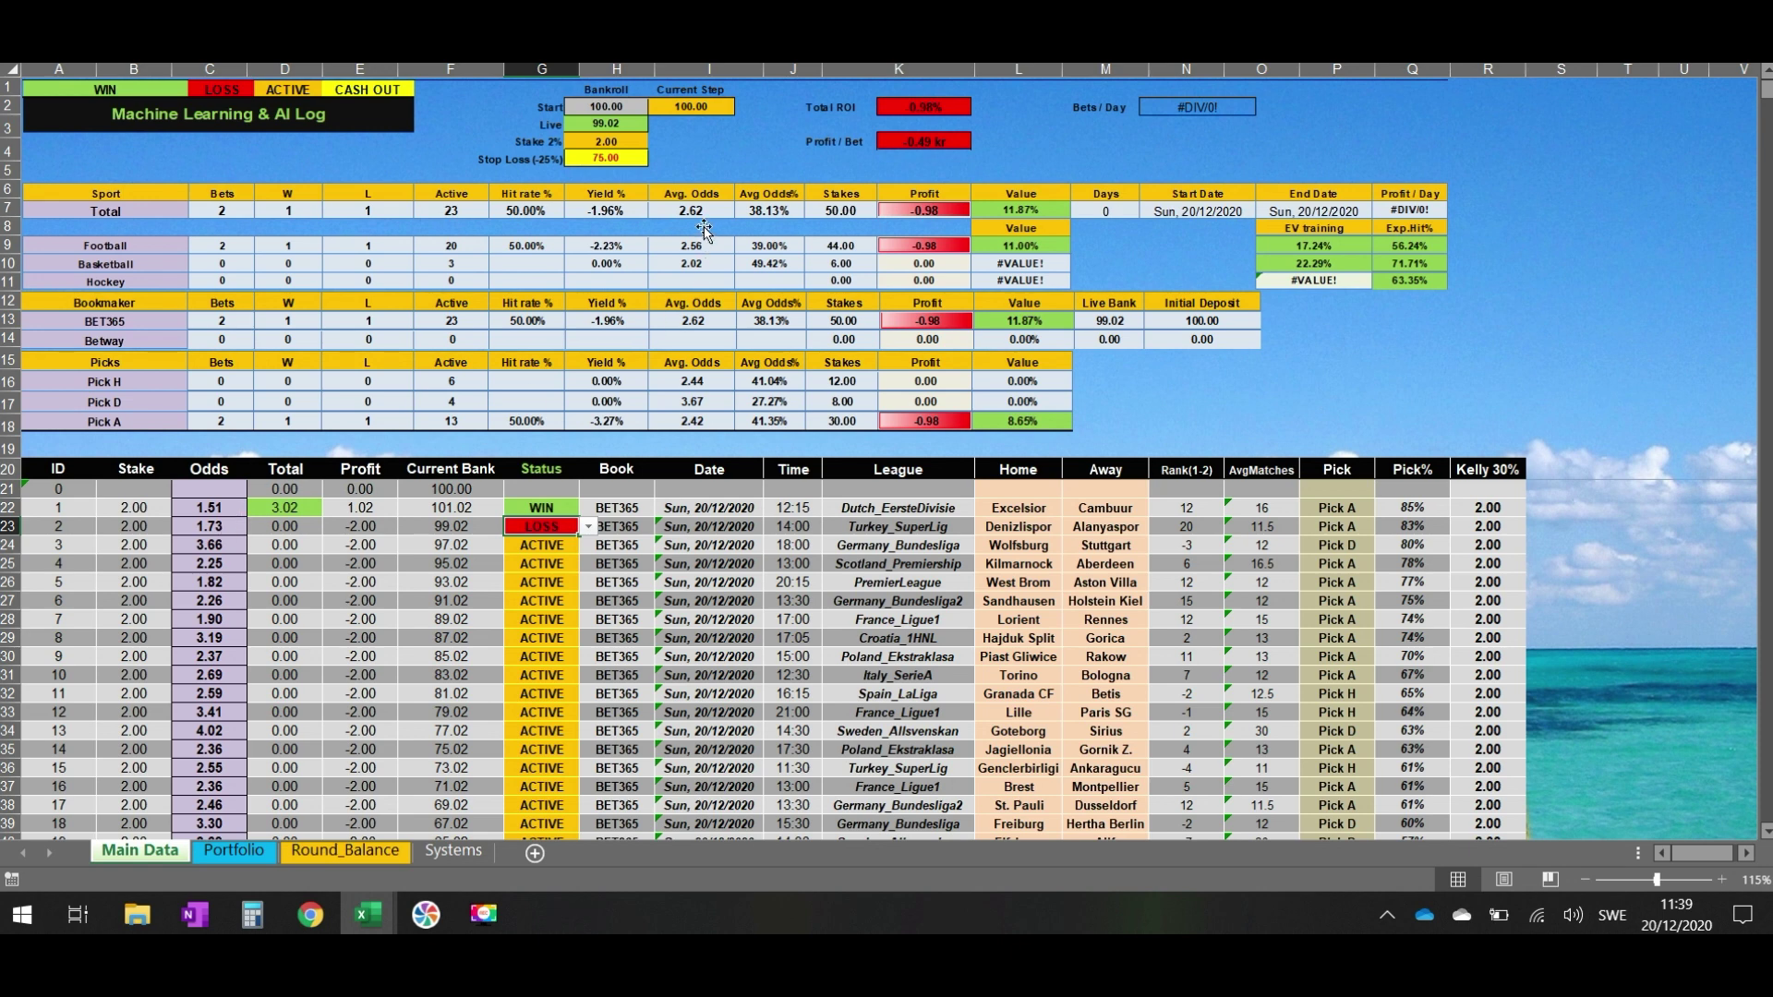
pyautogui.click(216, 515)
pyautogui.moveTo(216, 515); pyautogui.dragTo(216, 619)
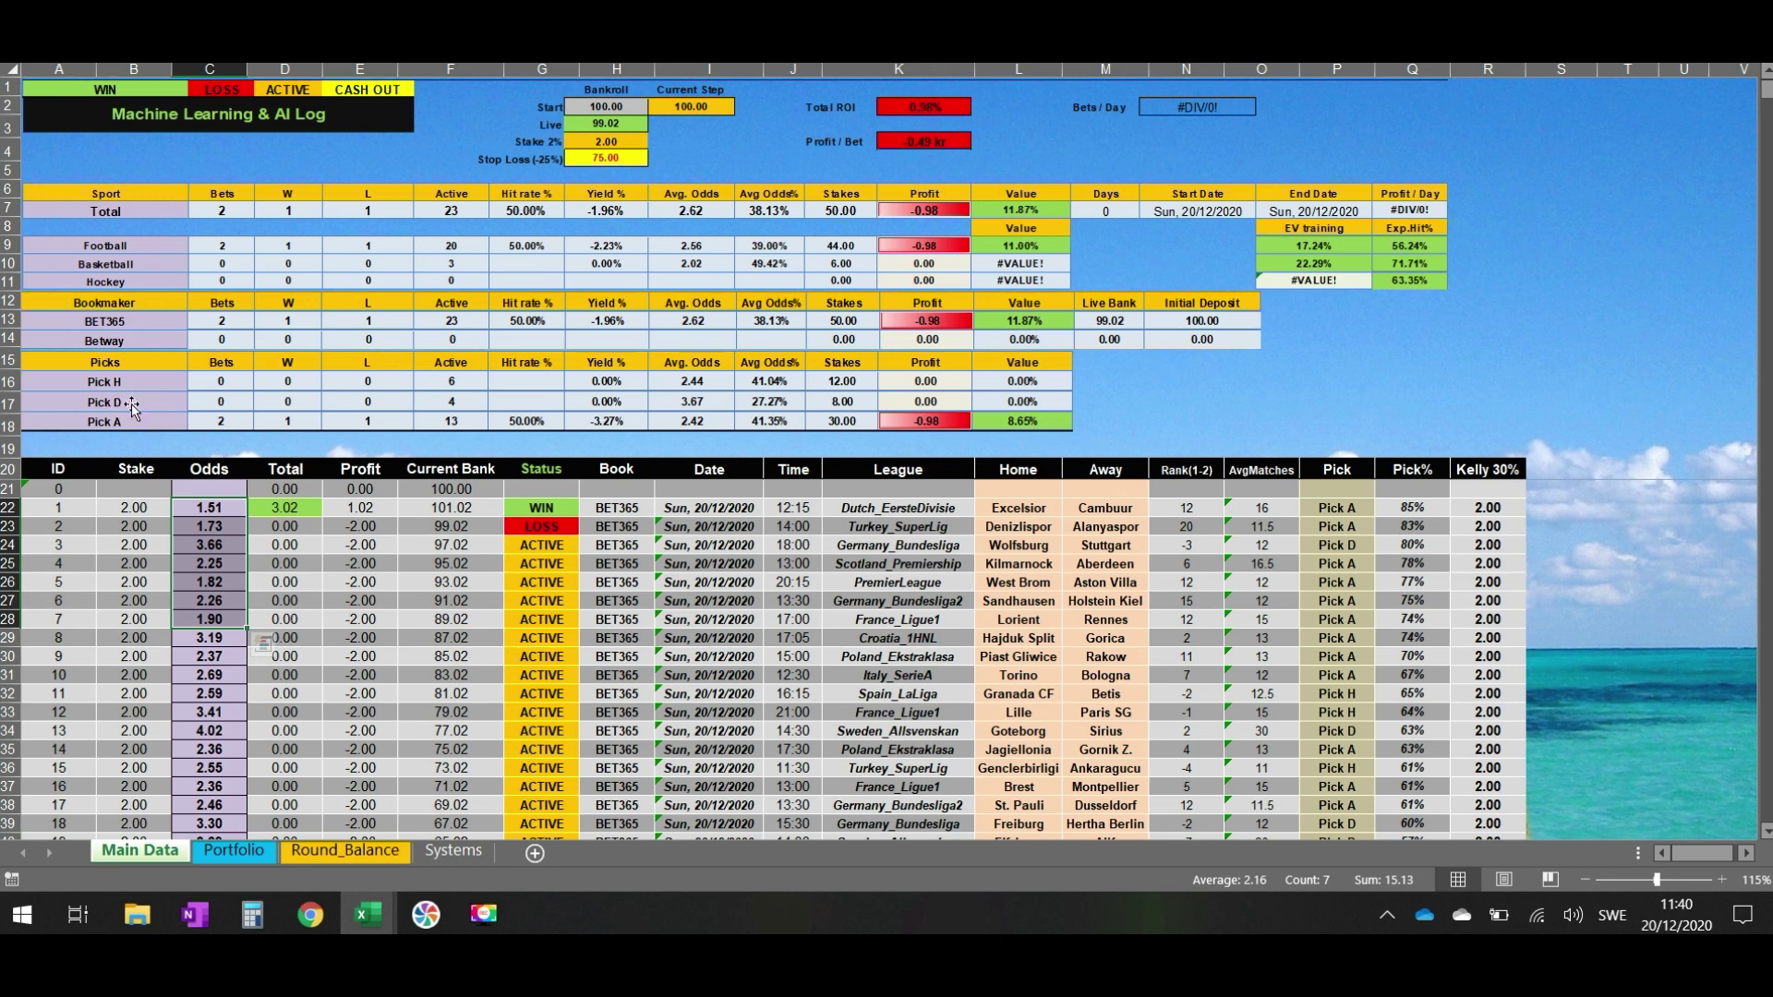
pyautogui.press('Escape')
pyautogui.click(541, 526)
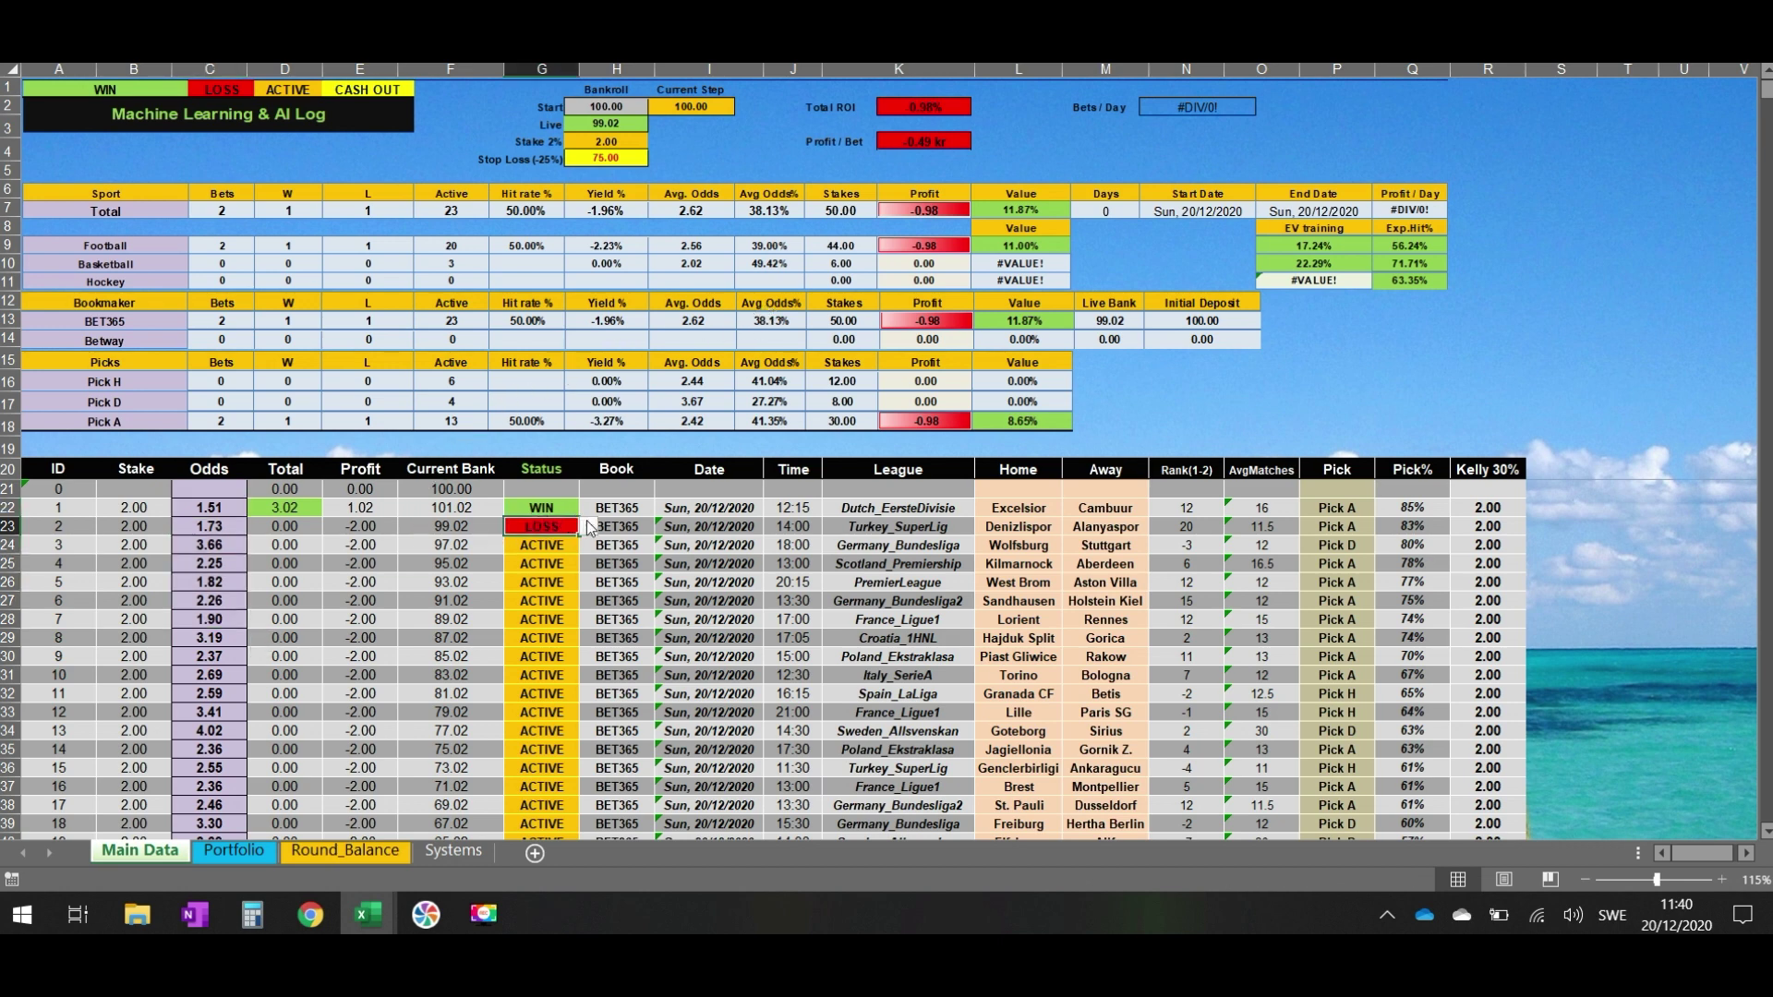
# Reset G23 and G22 from LOSS and WIN to ACTIVE, restoring the live bank to 100.00.
pyautogui.click(587, 526)
pyautogui.click(522, 576)
pyautogui.click(569, 507)
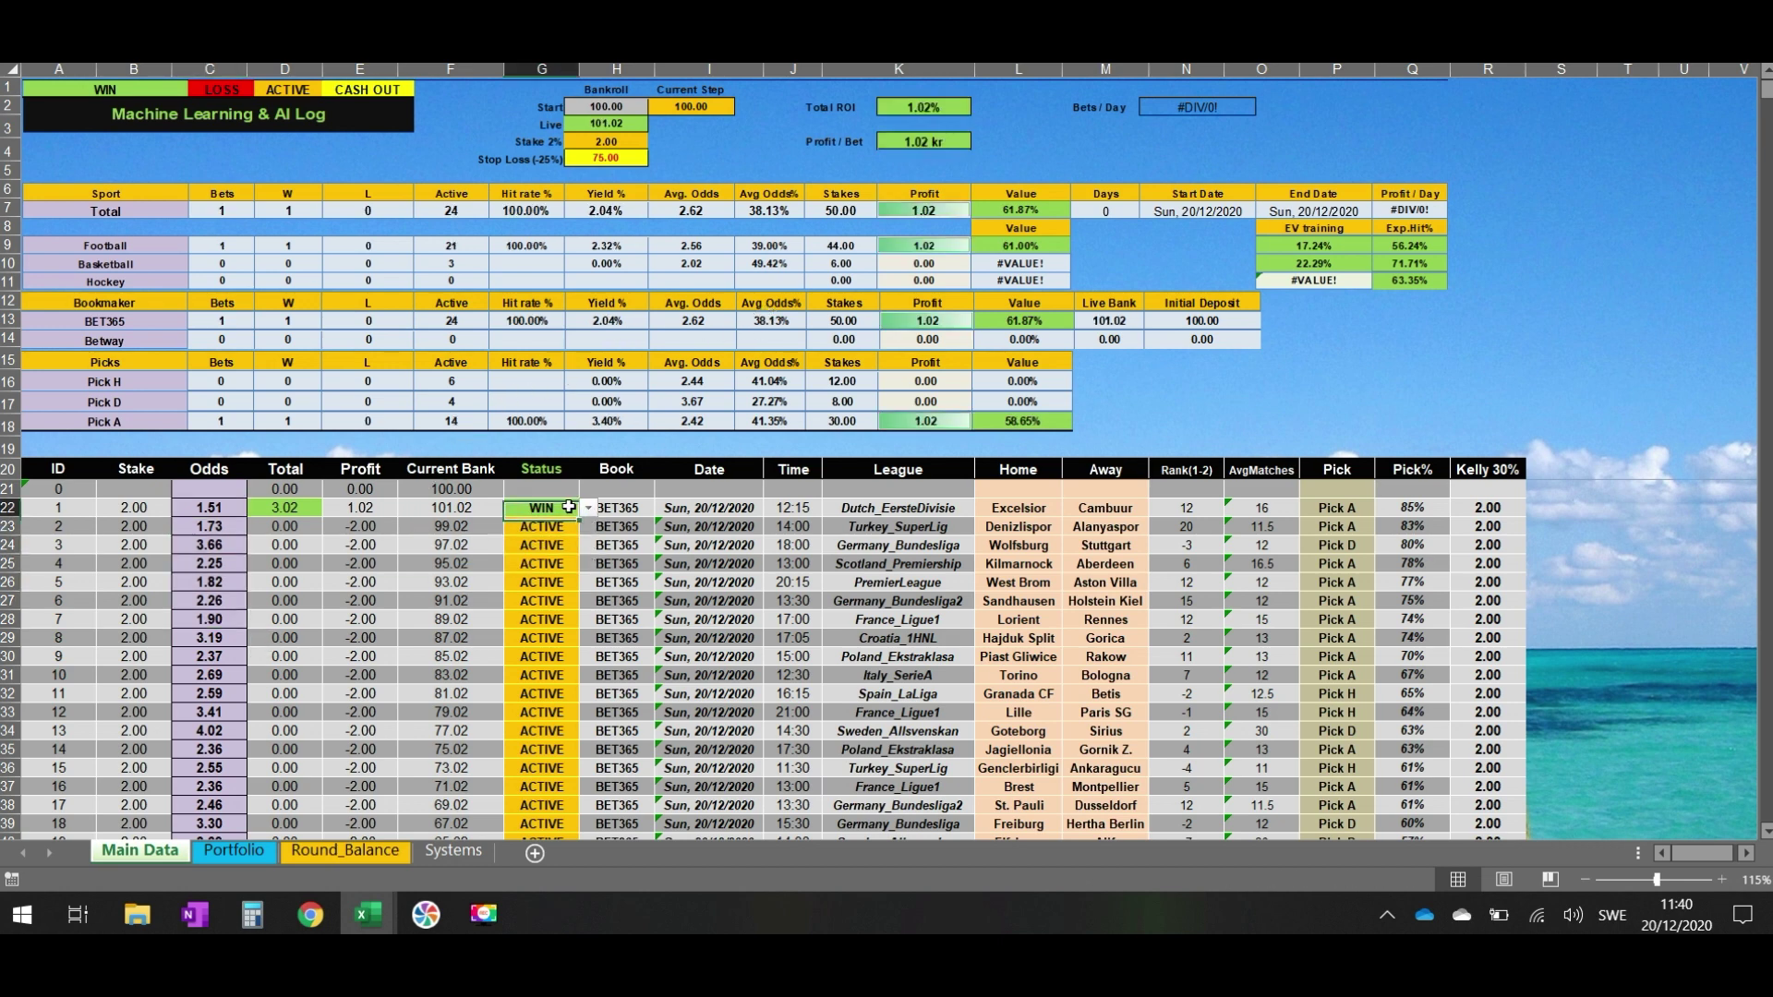
pyautogui.click(587, 507)
pyautogui.click(482, 558)
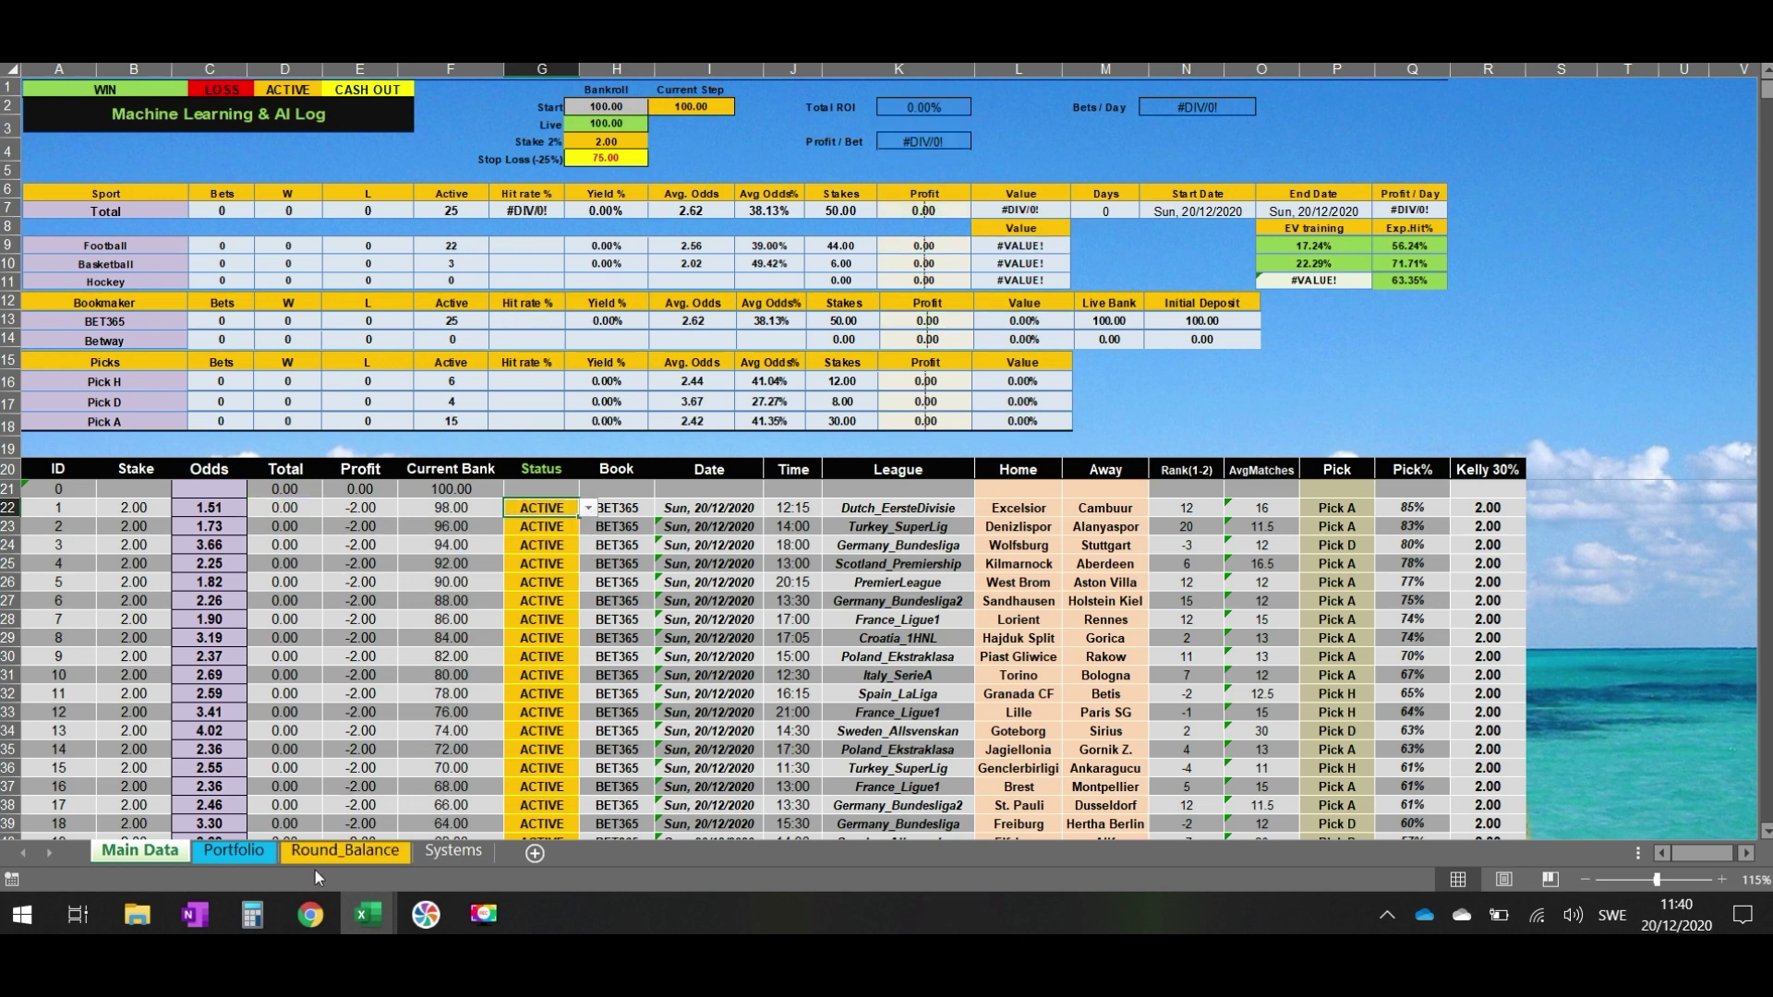
pyautogui.moveTo(312, 914)
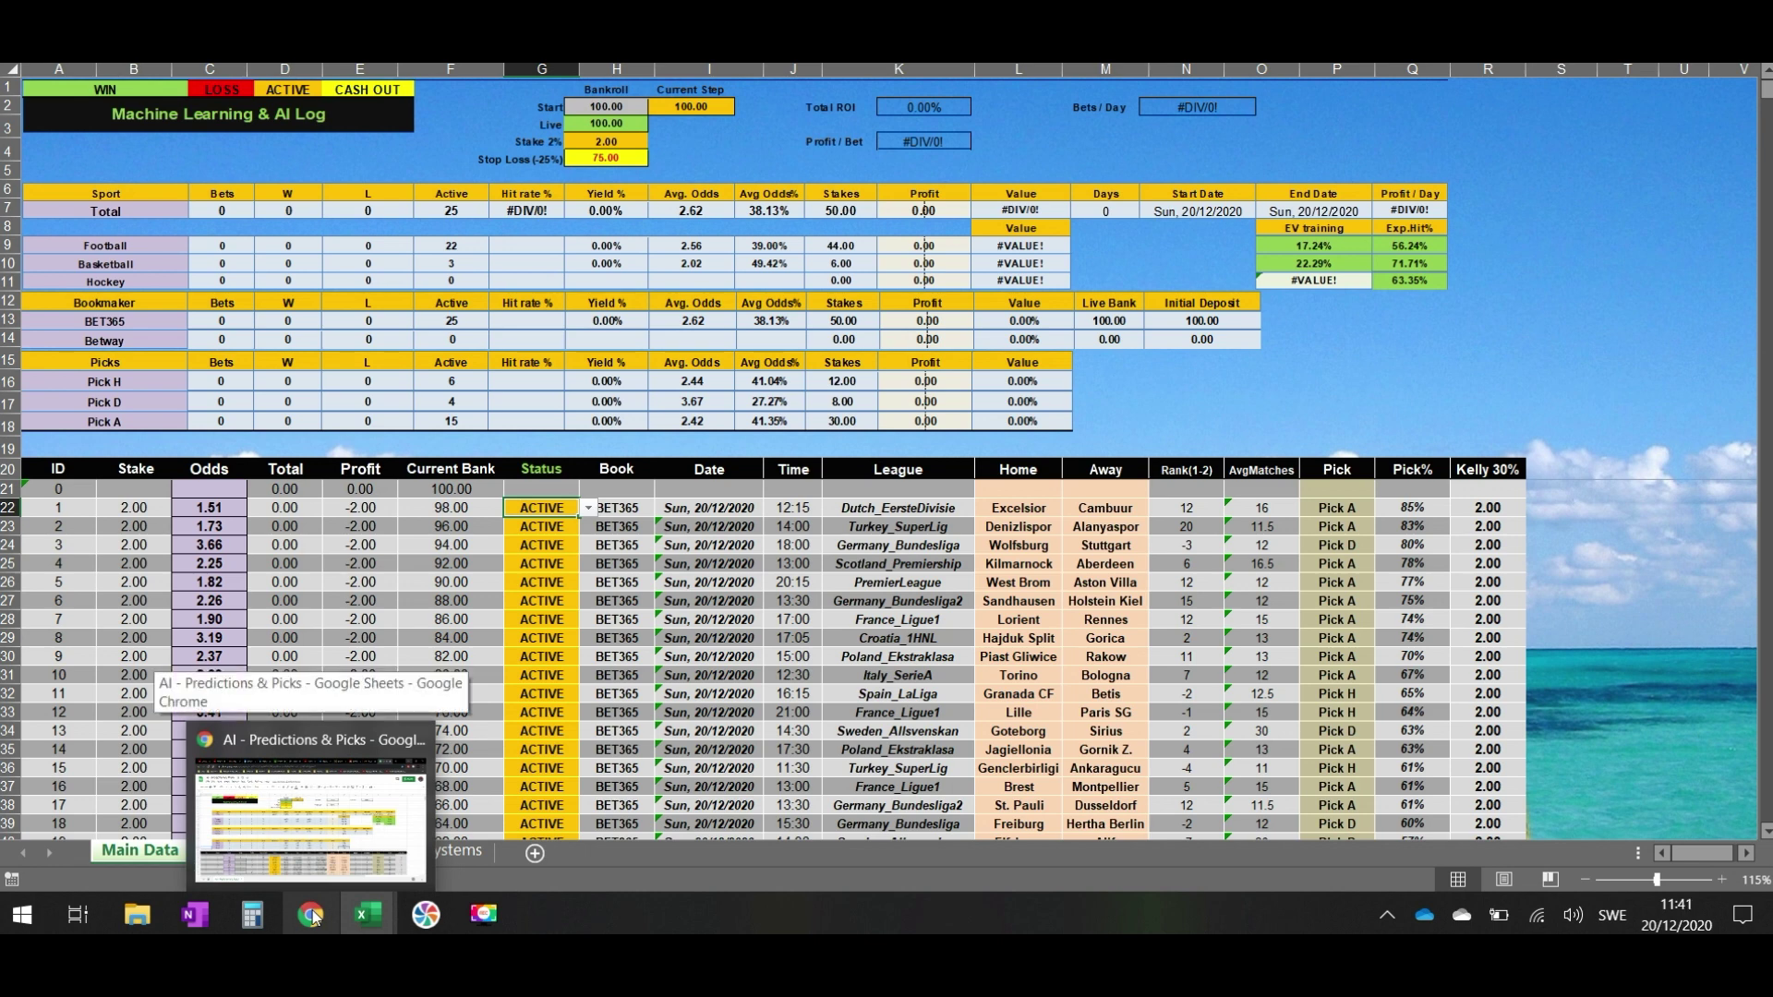
# Switch to the 'AI - Predictions & Picks' sheet, check the 100 bankroll, and select the first two matches' teams.
pyautogui.click(312, 915)
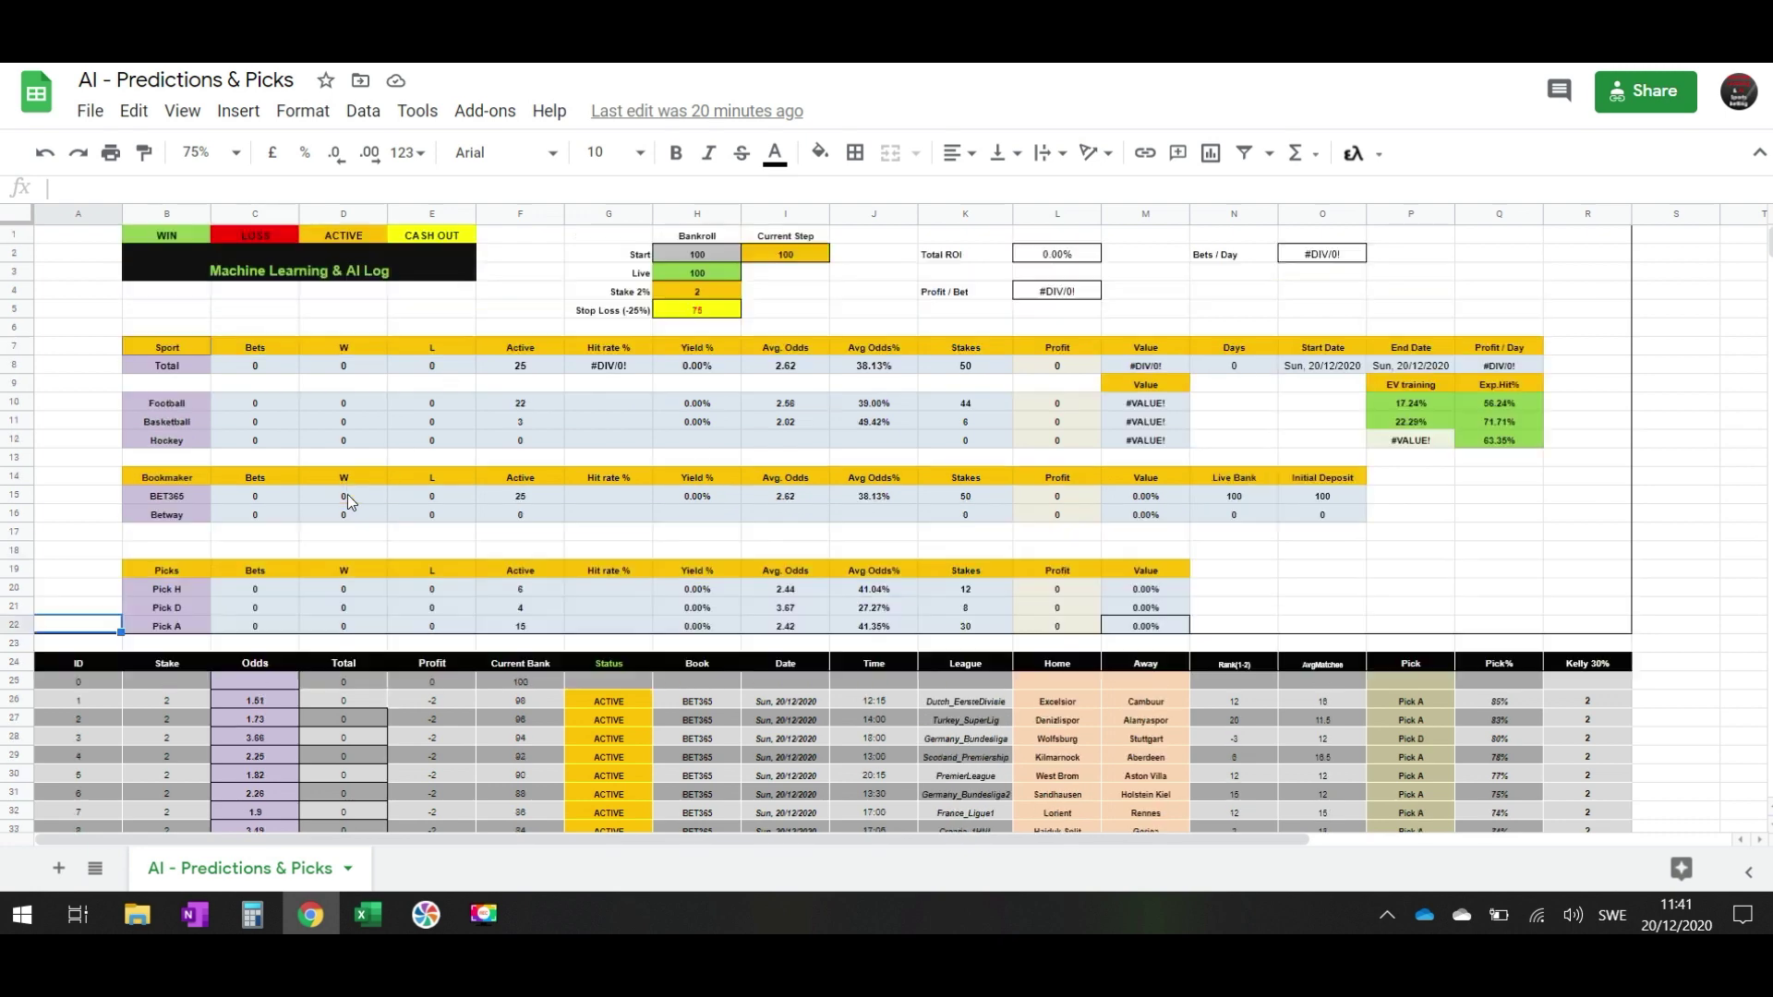
pyautogui.click(706, 255)
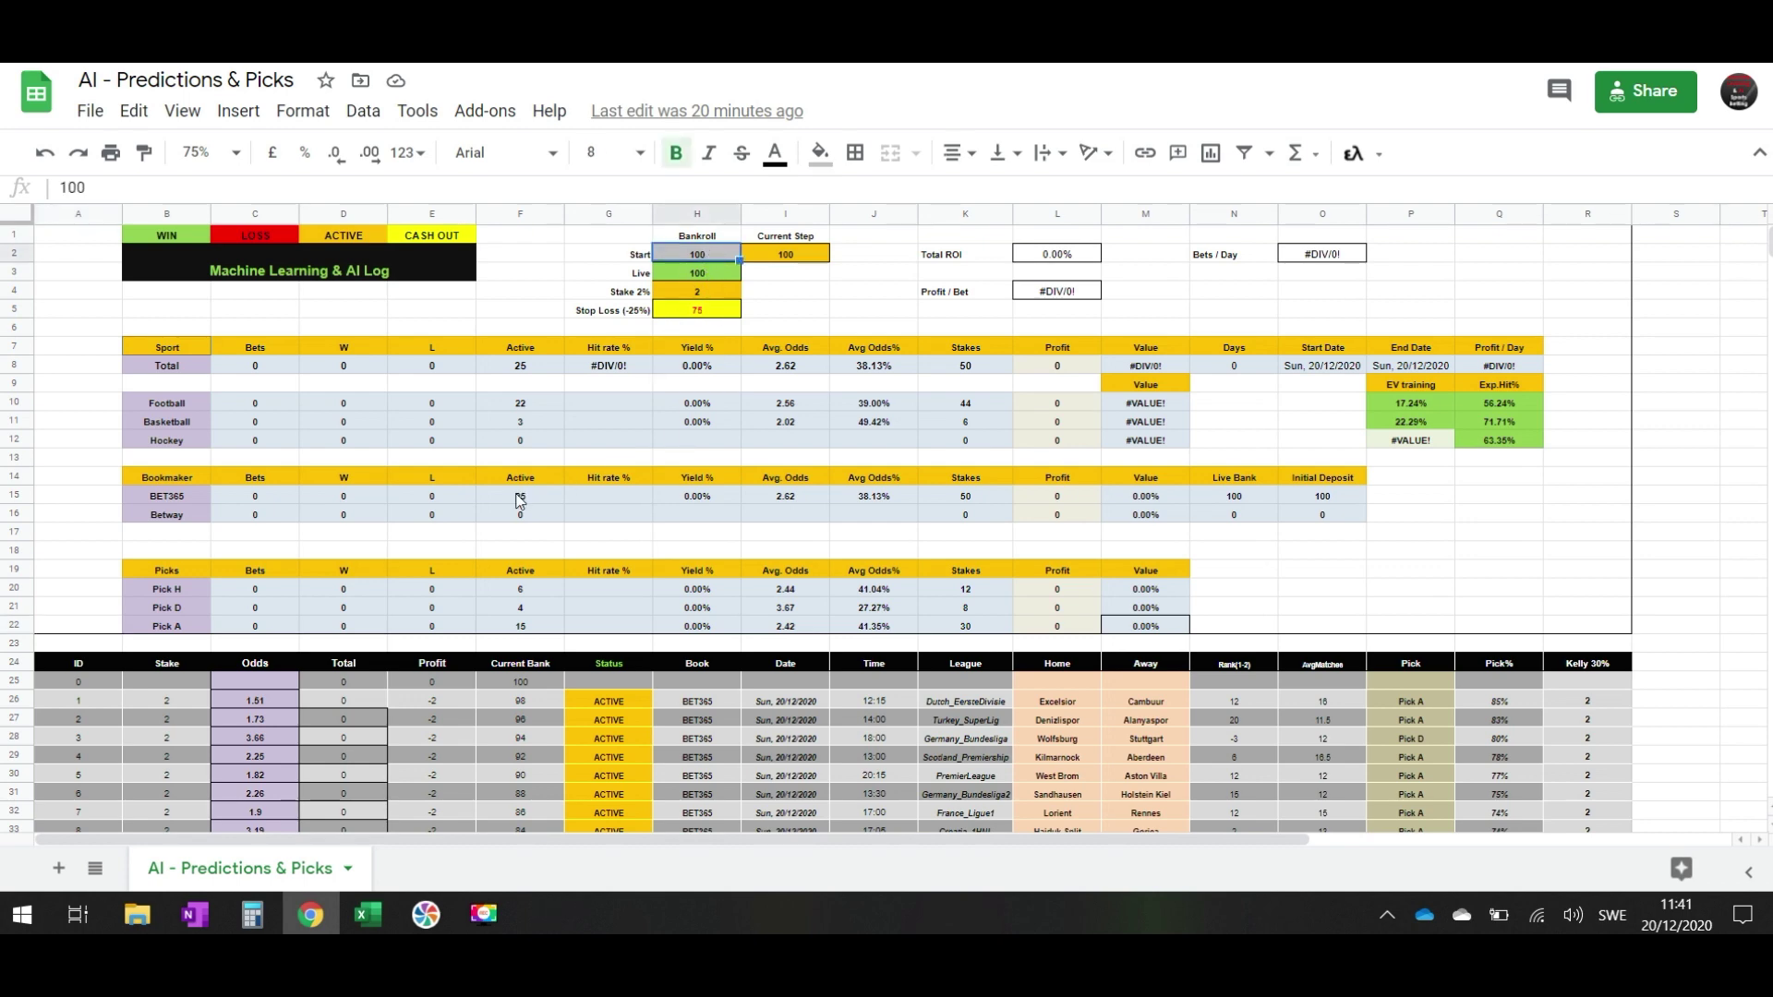
pyautogui.scroll(-3, 520, 500)
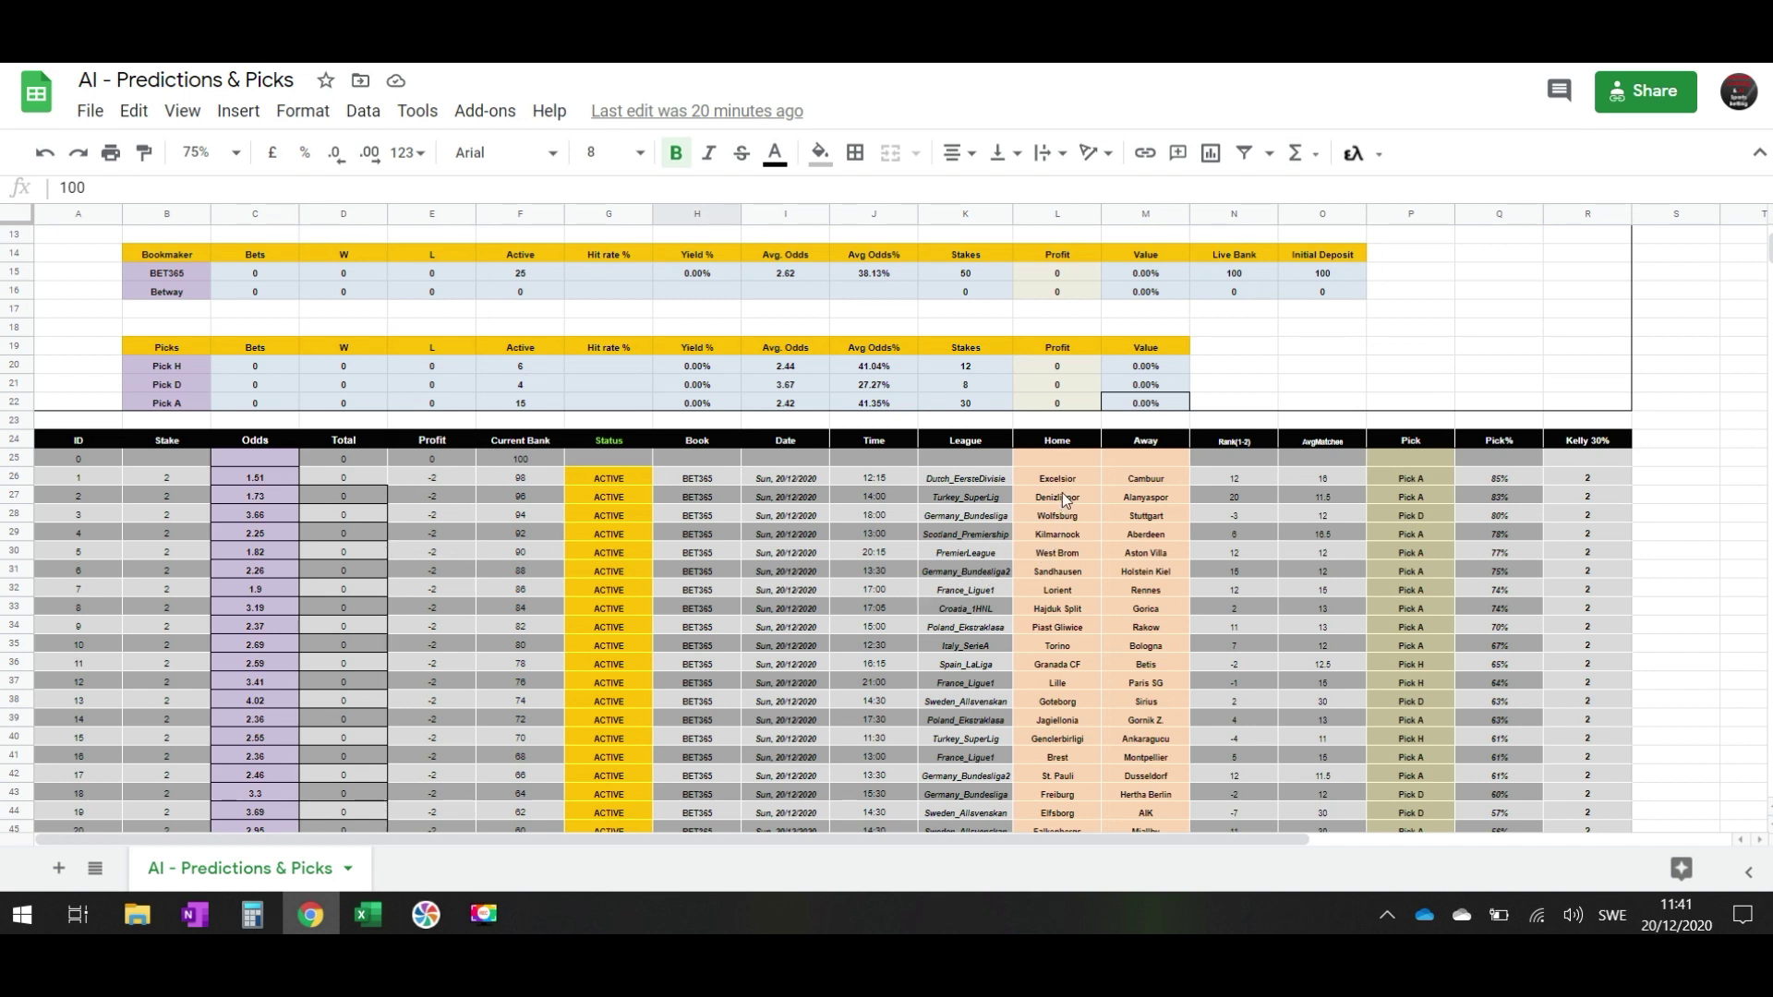
pyautogui.moveTo(1065, 487); pyautogui.dragTo(1162, 483)
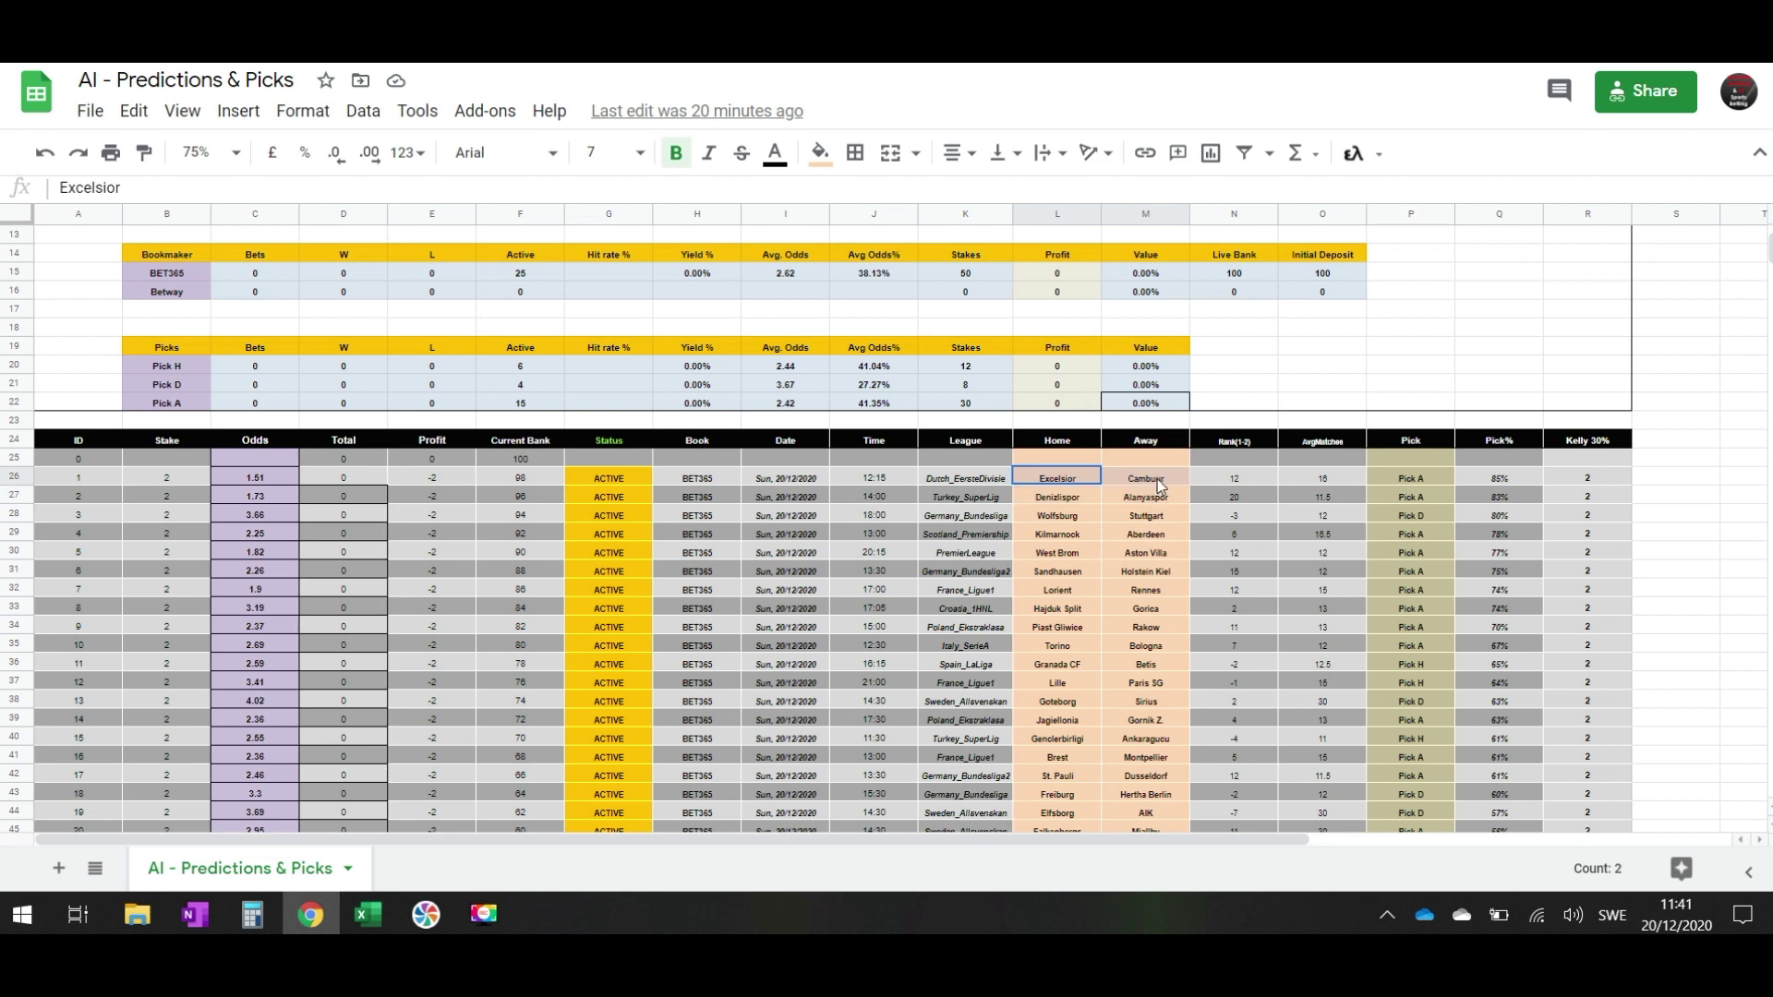
pyautogui.click(1394, 481)
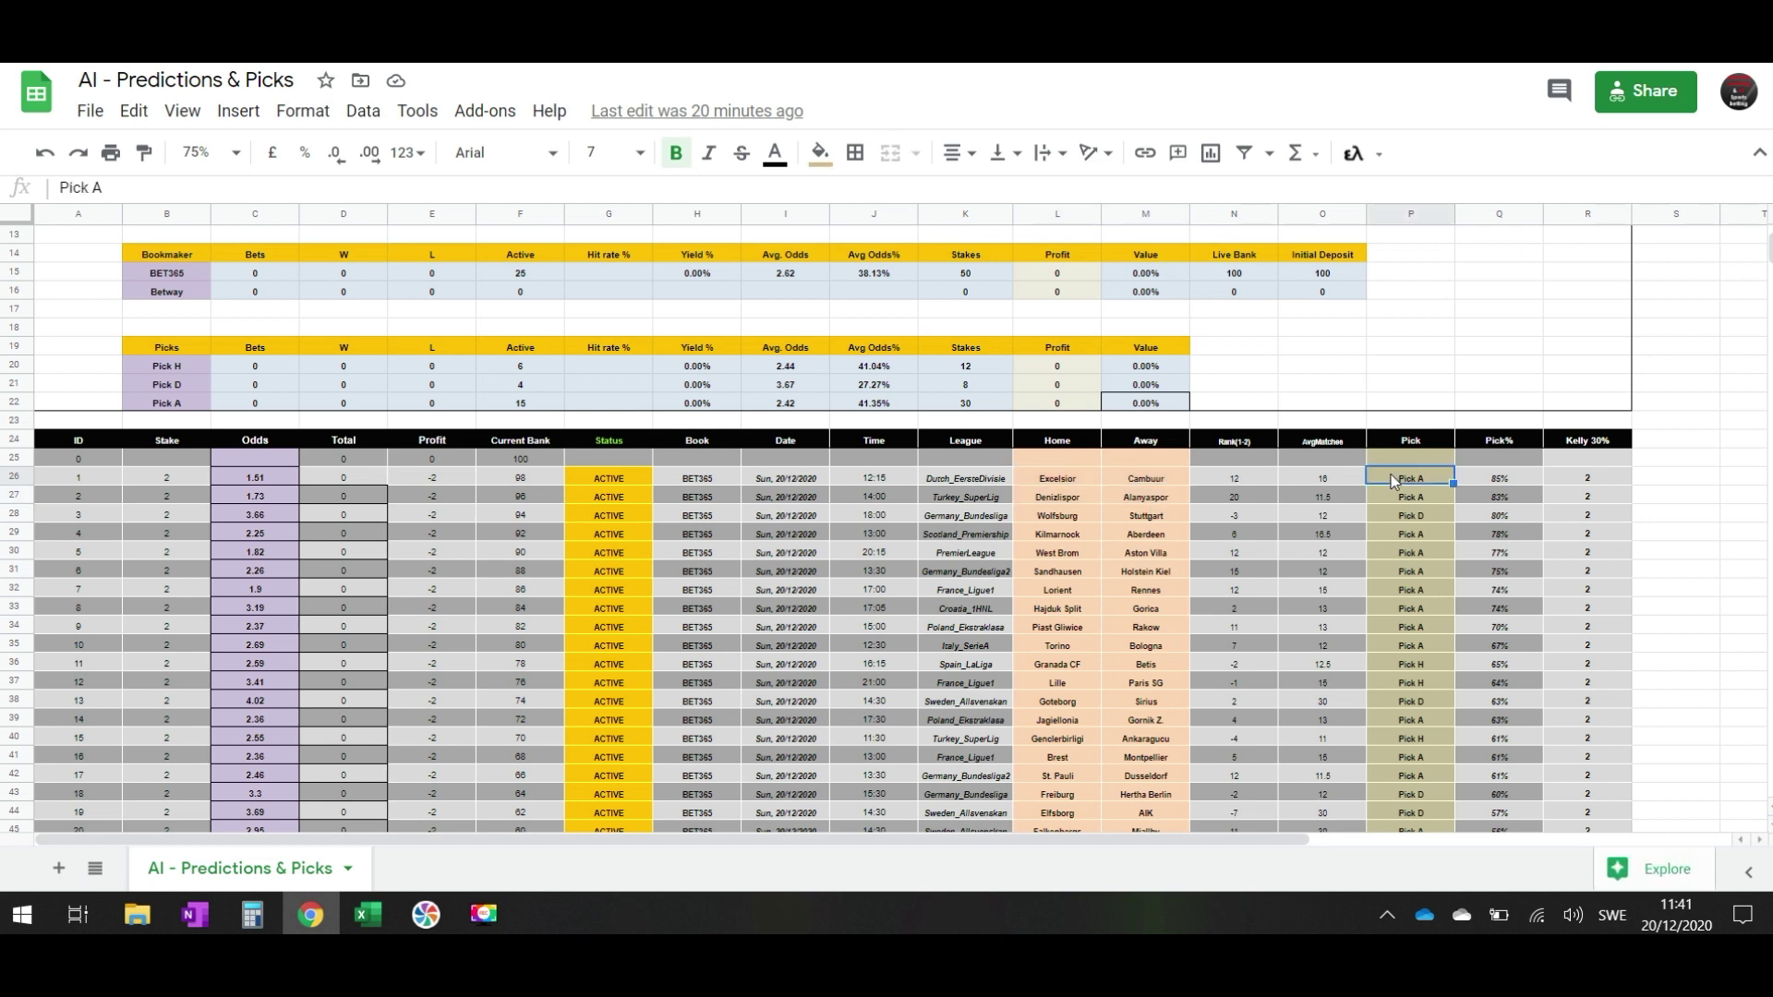
pyautogui.click(1490, 482)
pyautogui.scroll(-4, 1490, 566)
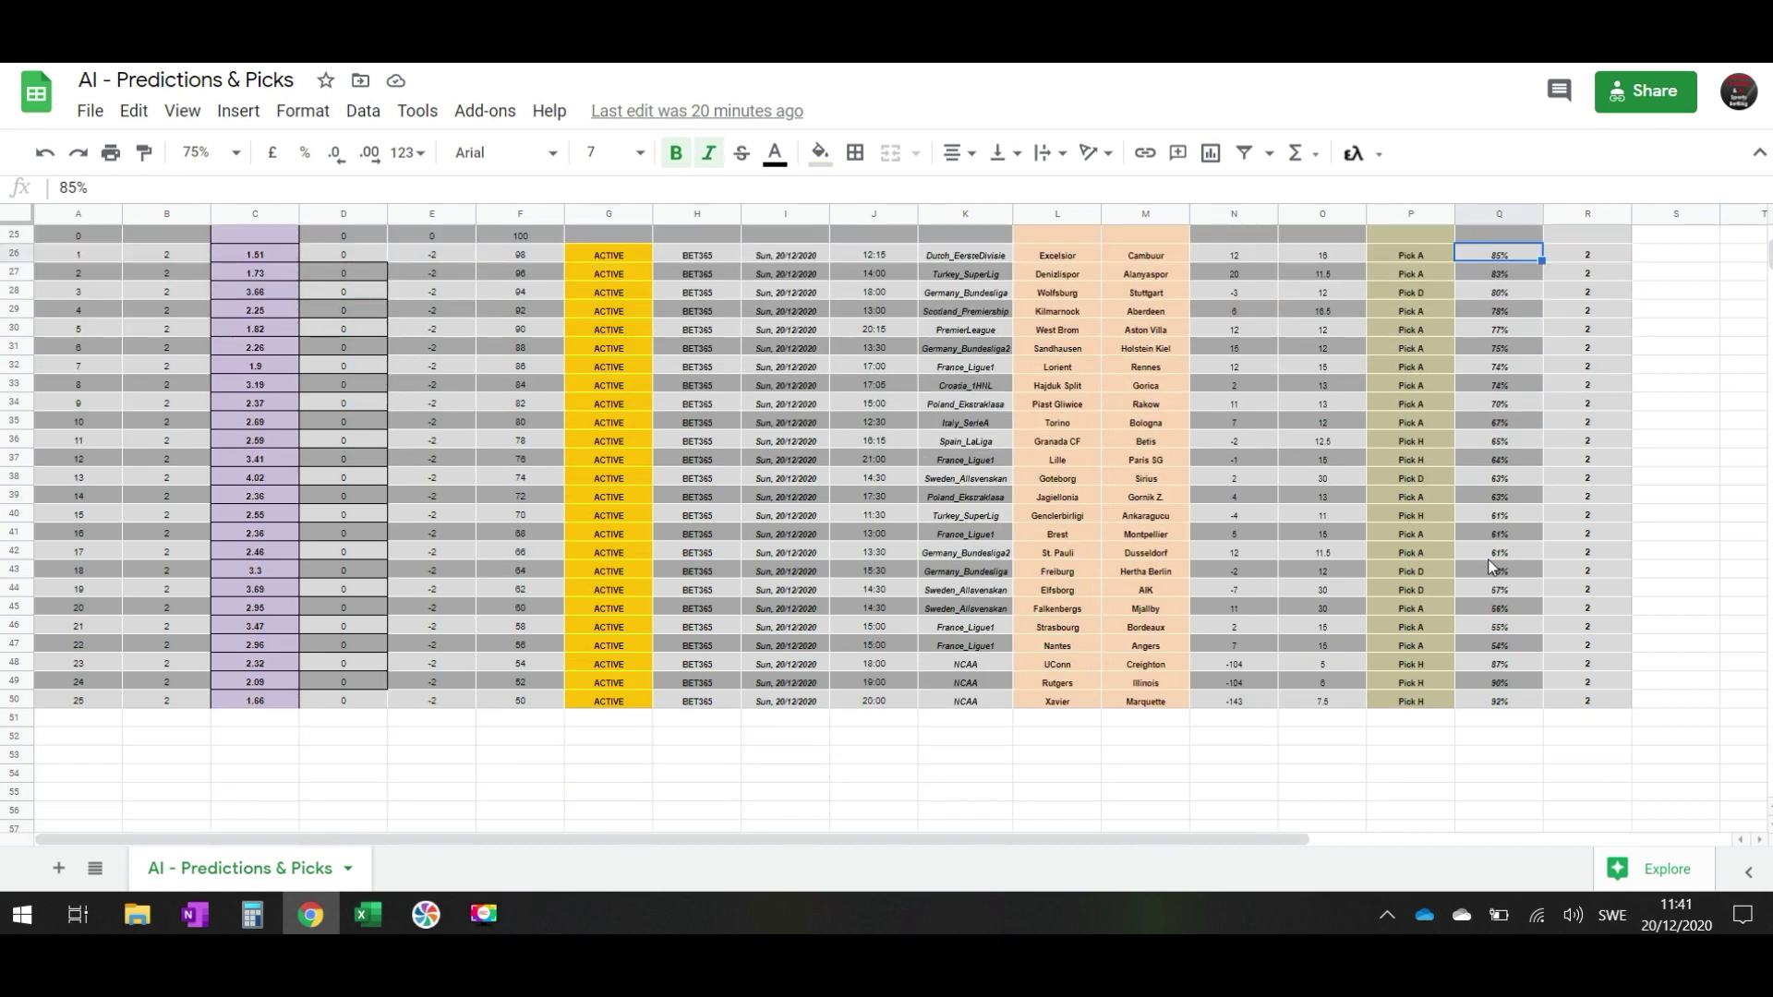
pyautogui.scroll(4, 1492, 566)
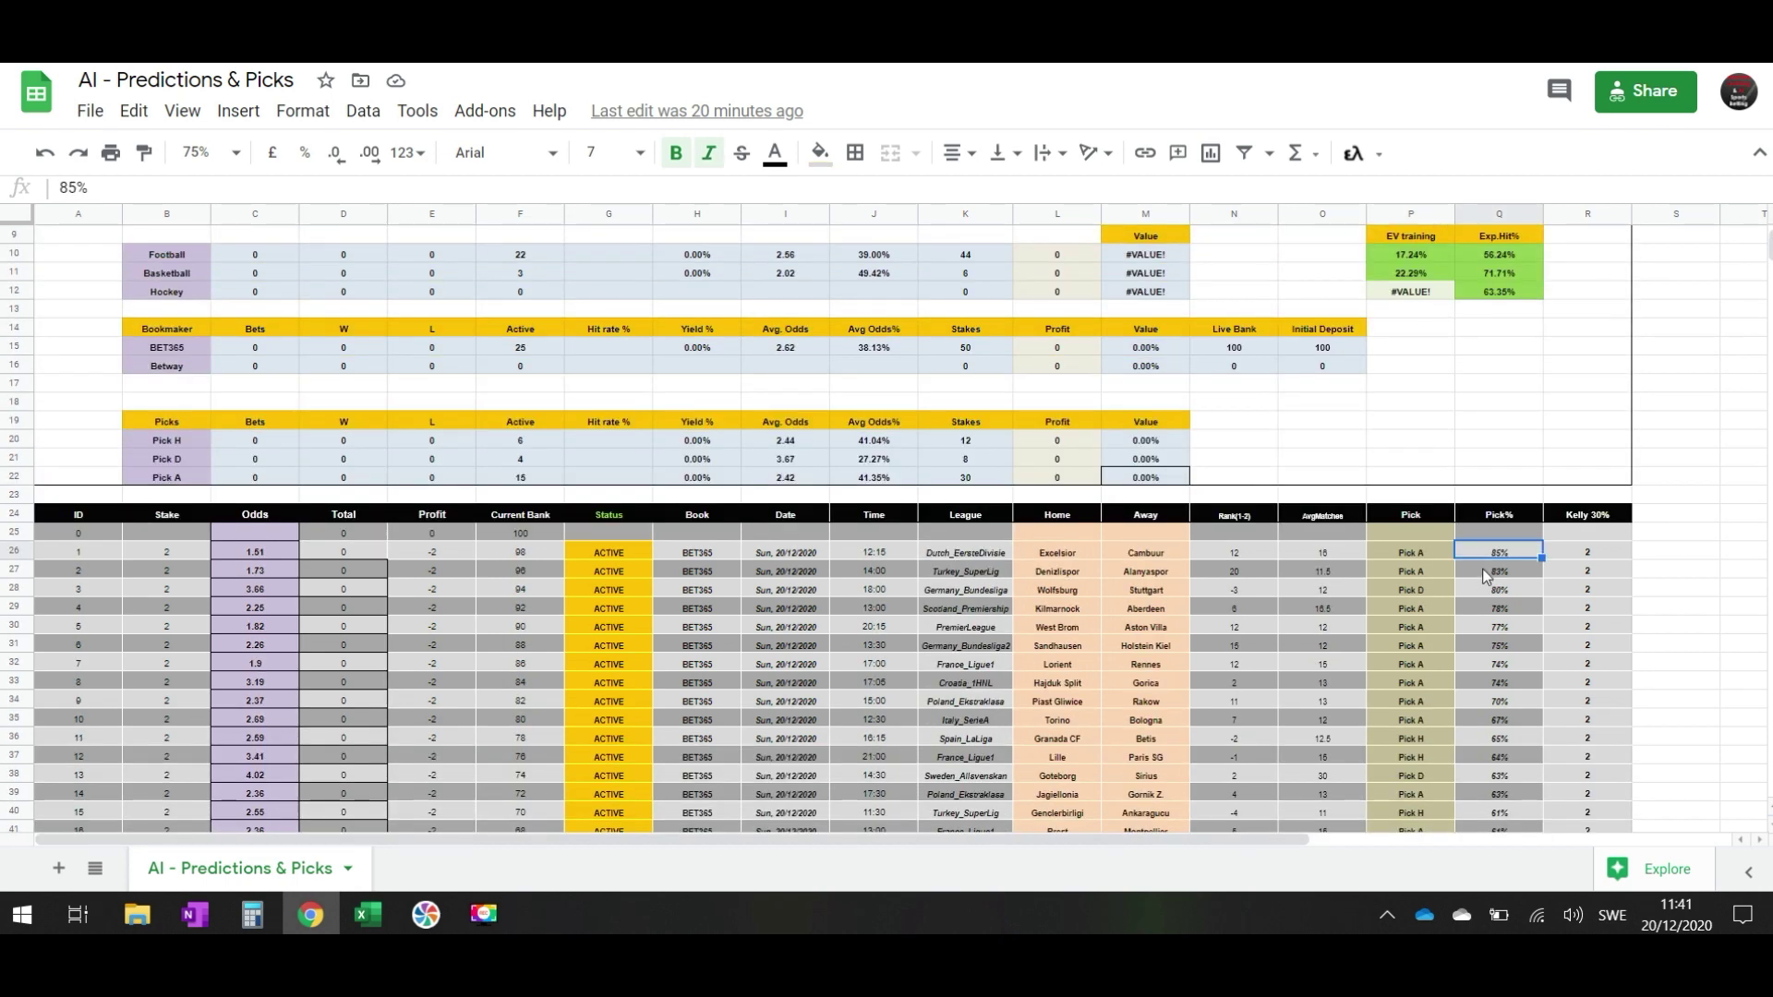
pyautogui.click(1312, 559)
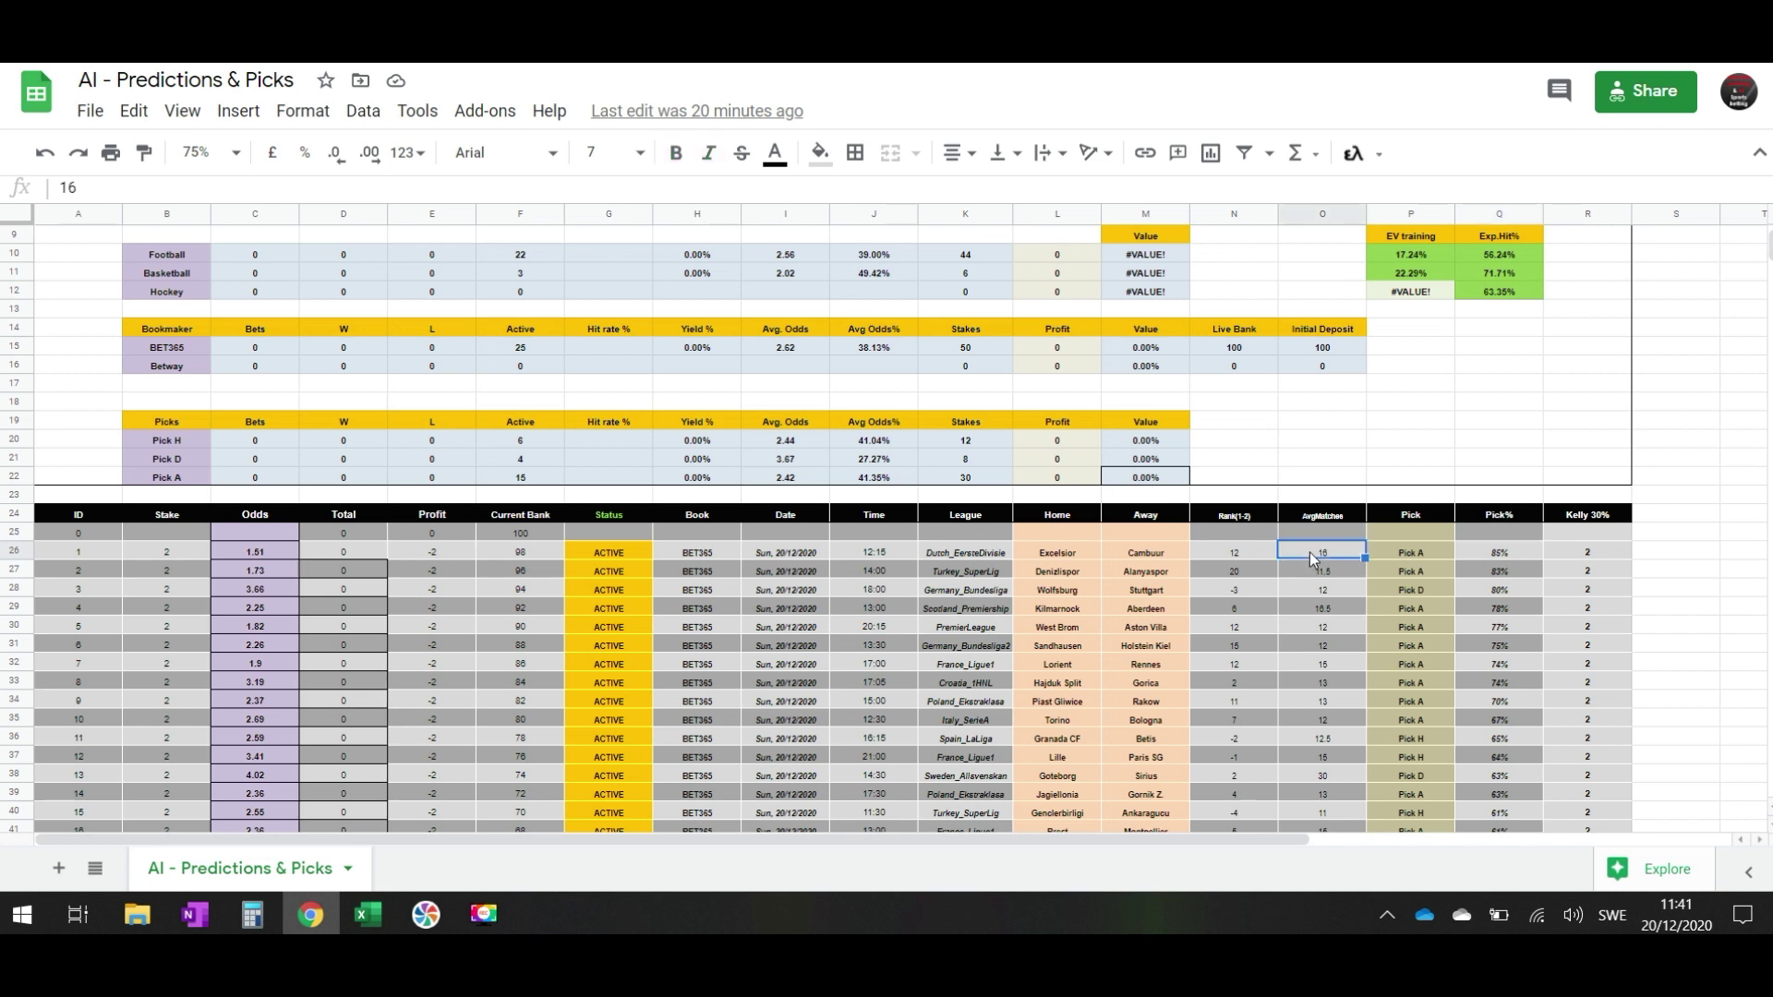
pyautogui.click(1076, 558)
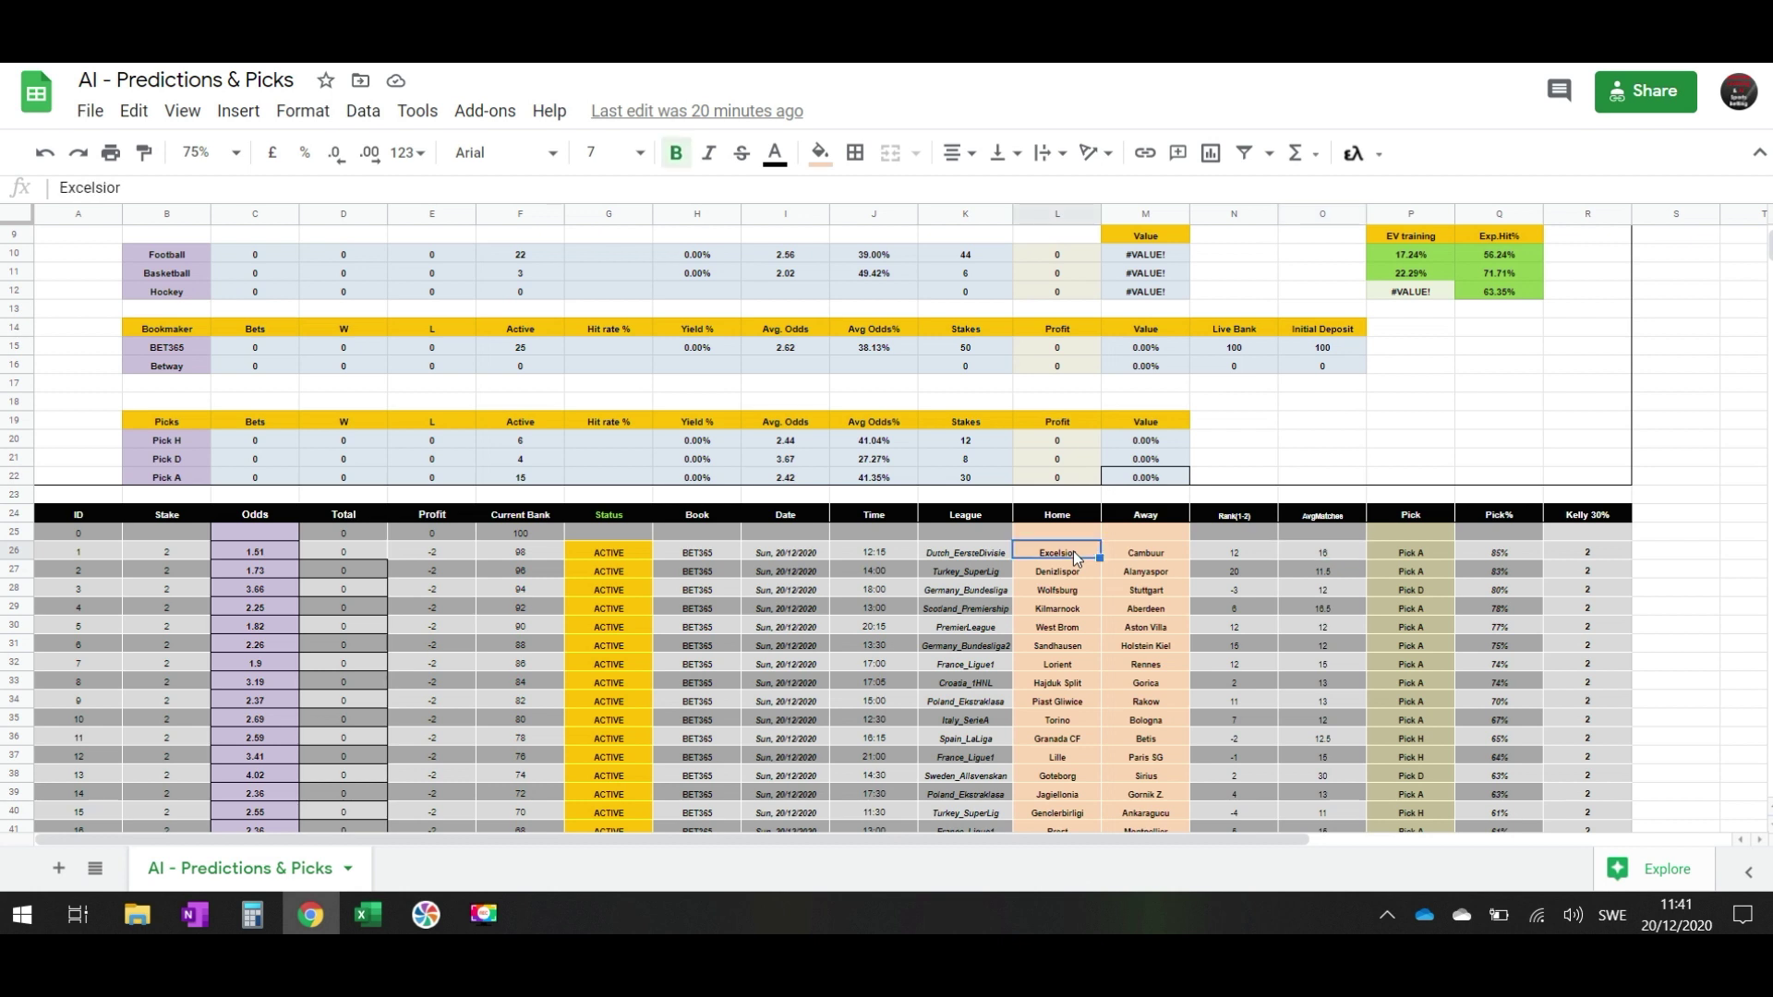
pyautogui.click(1151, 554)
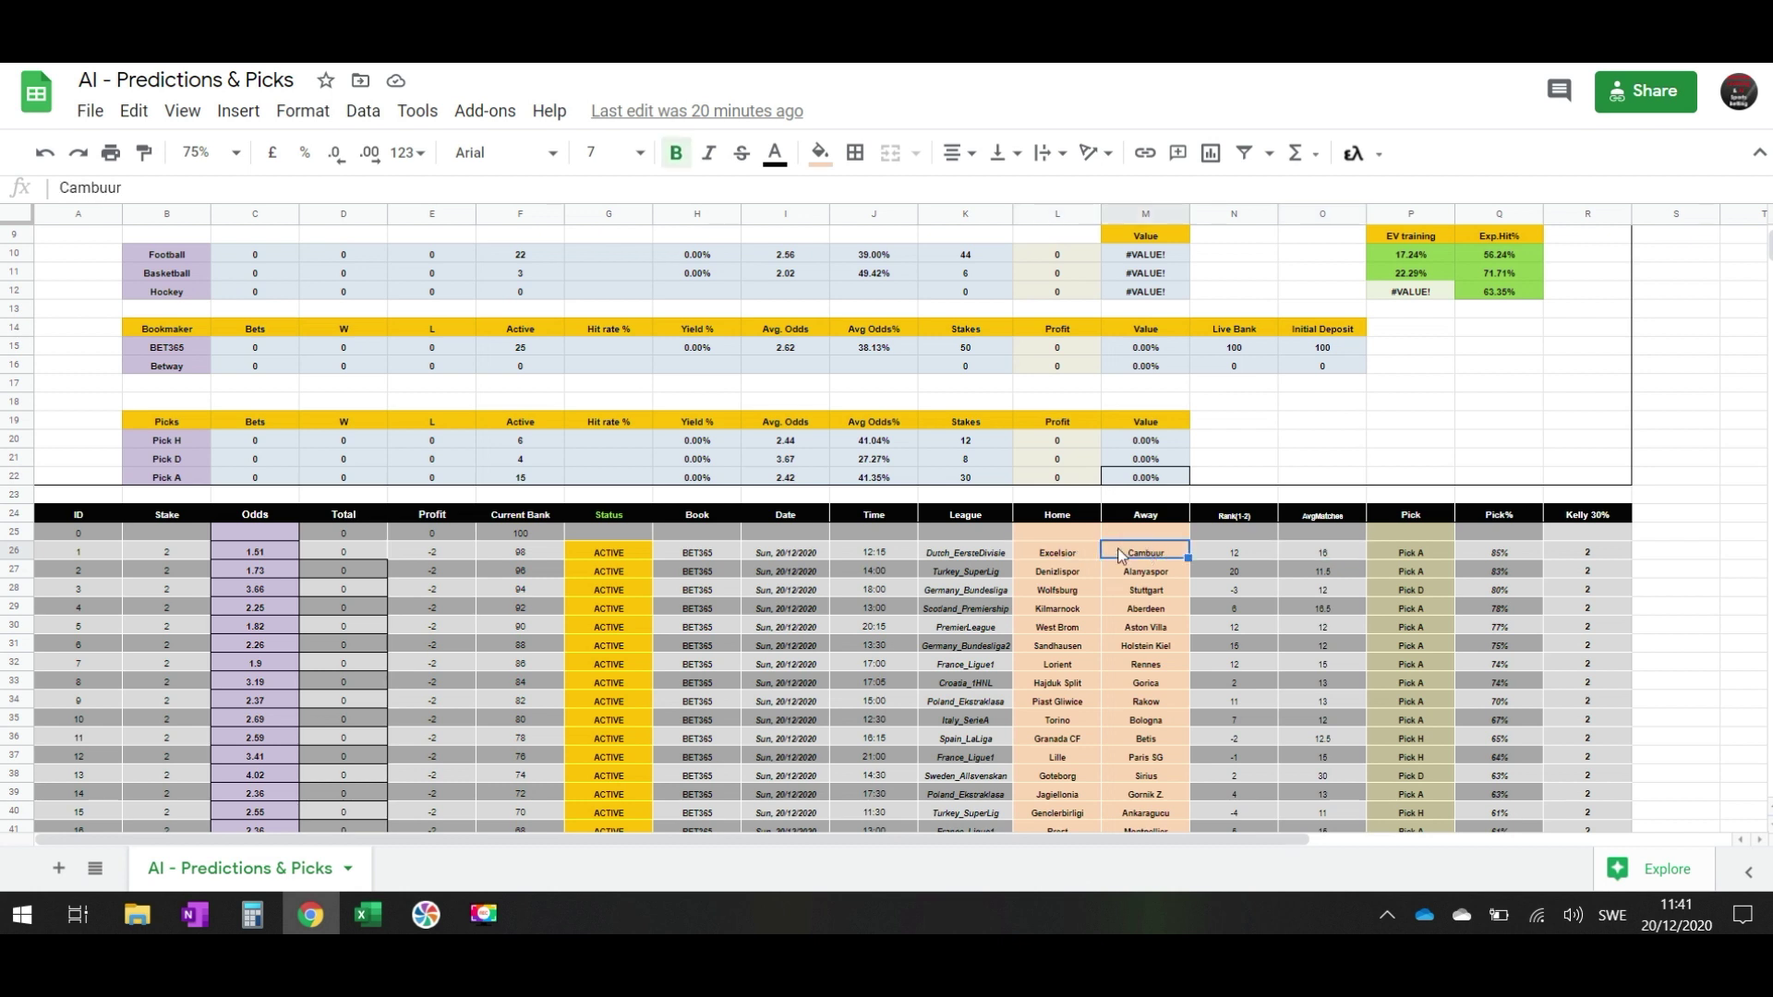
pyautogui.click(1078, 552)
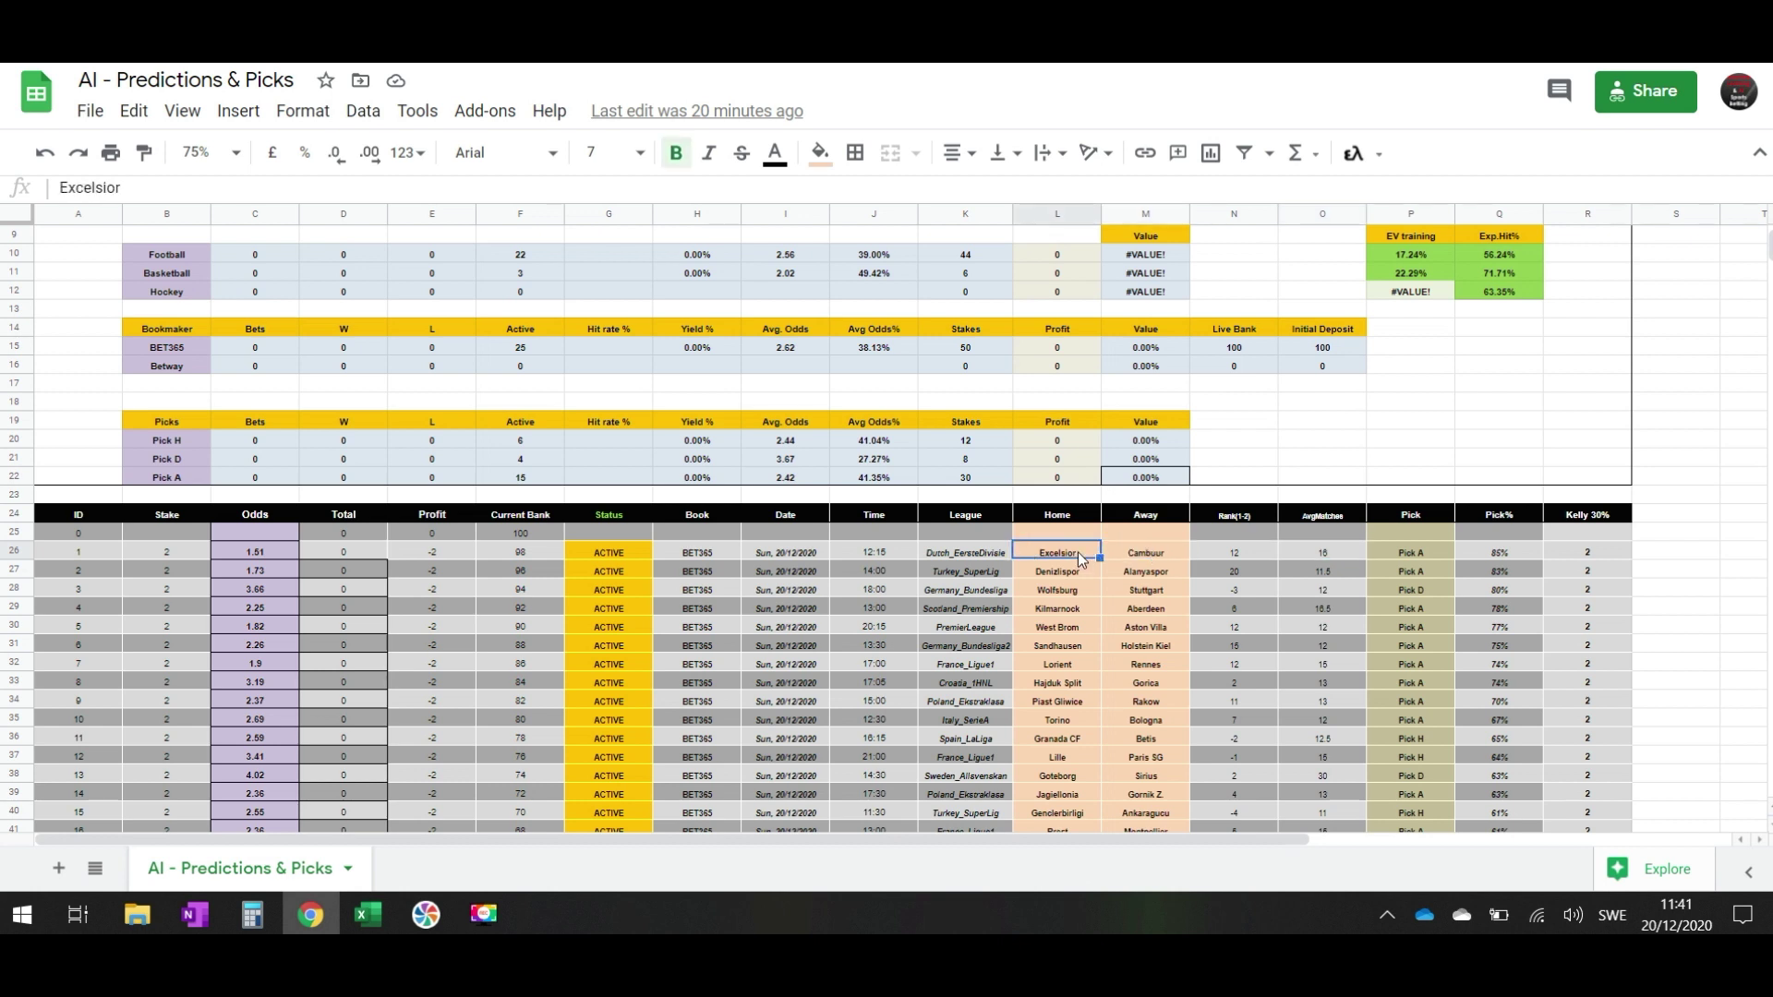
pyautogui.click(1140, 559)
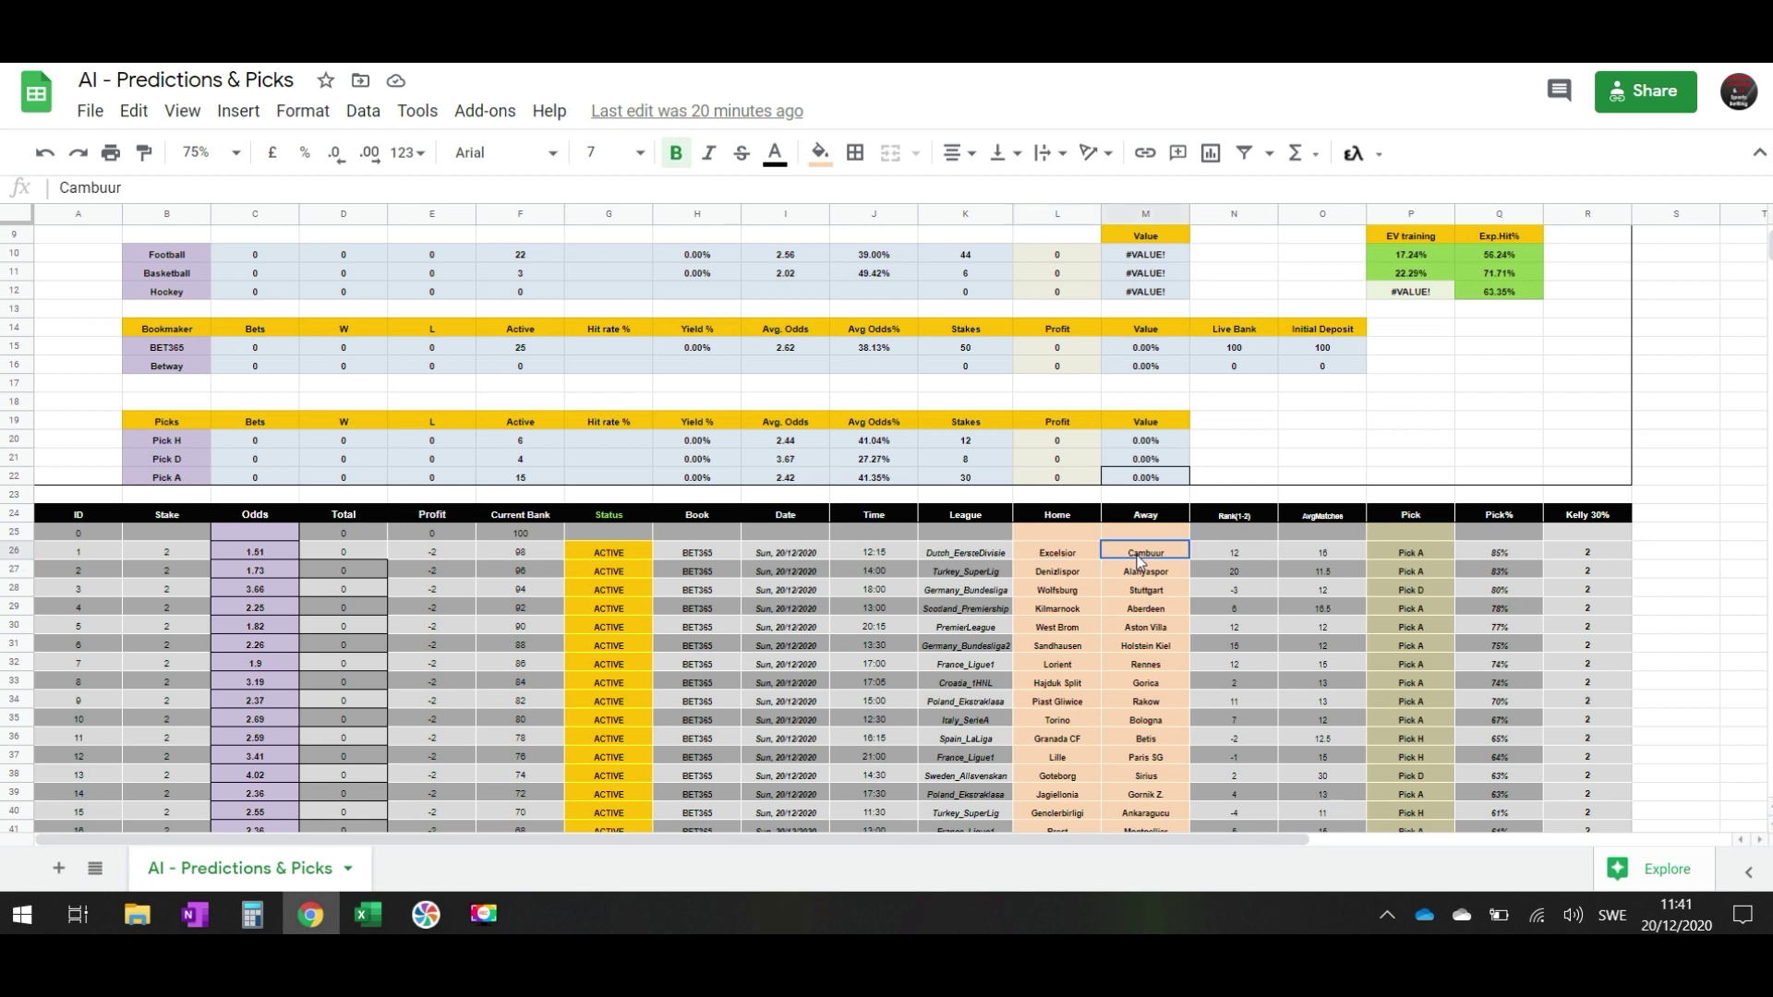
pyautogui.click(1324, 557)
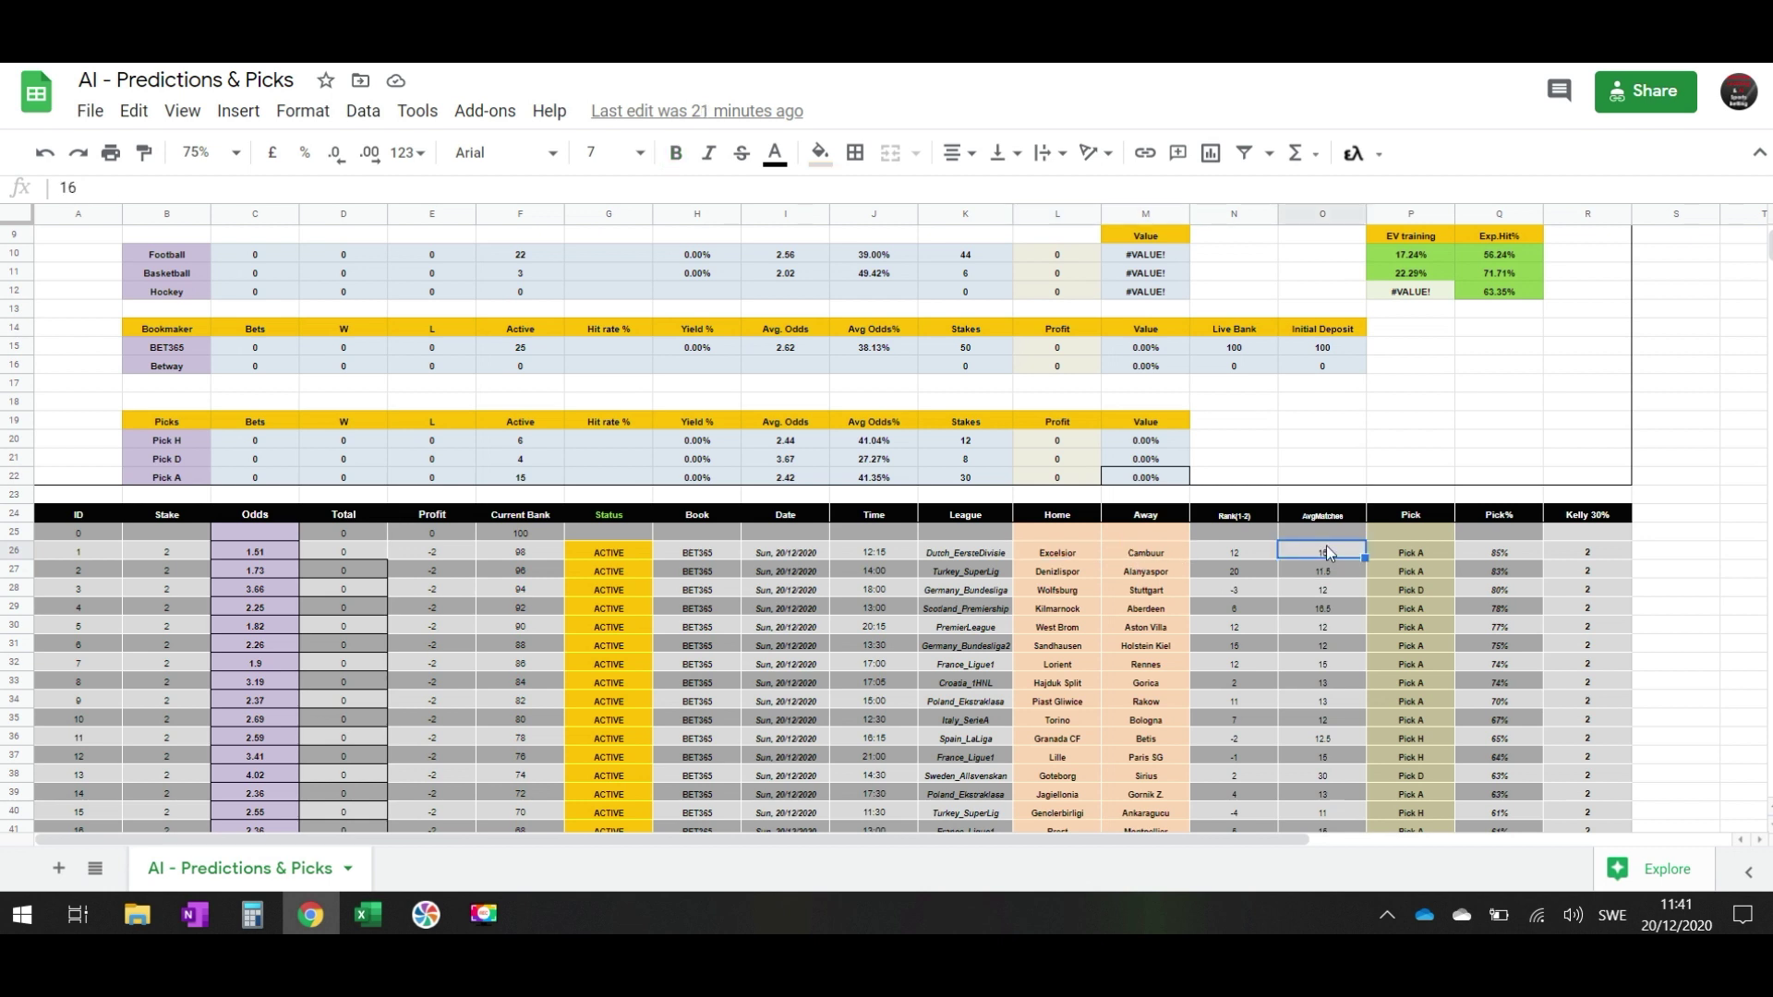
pyautogui.scroll(-4, 1329, 706)
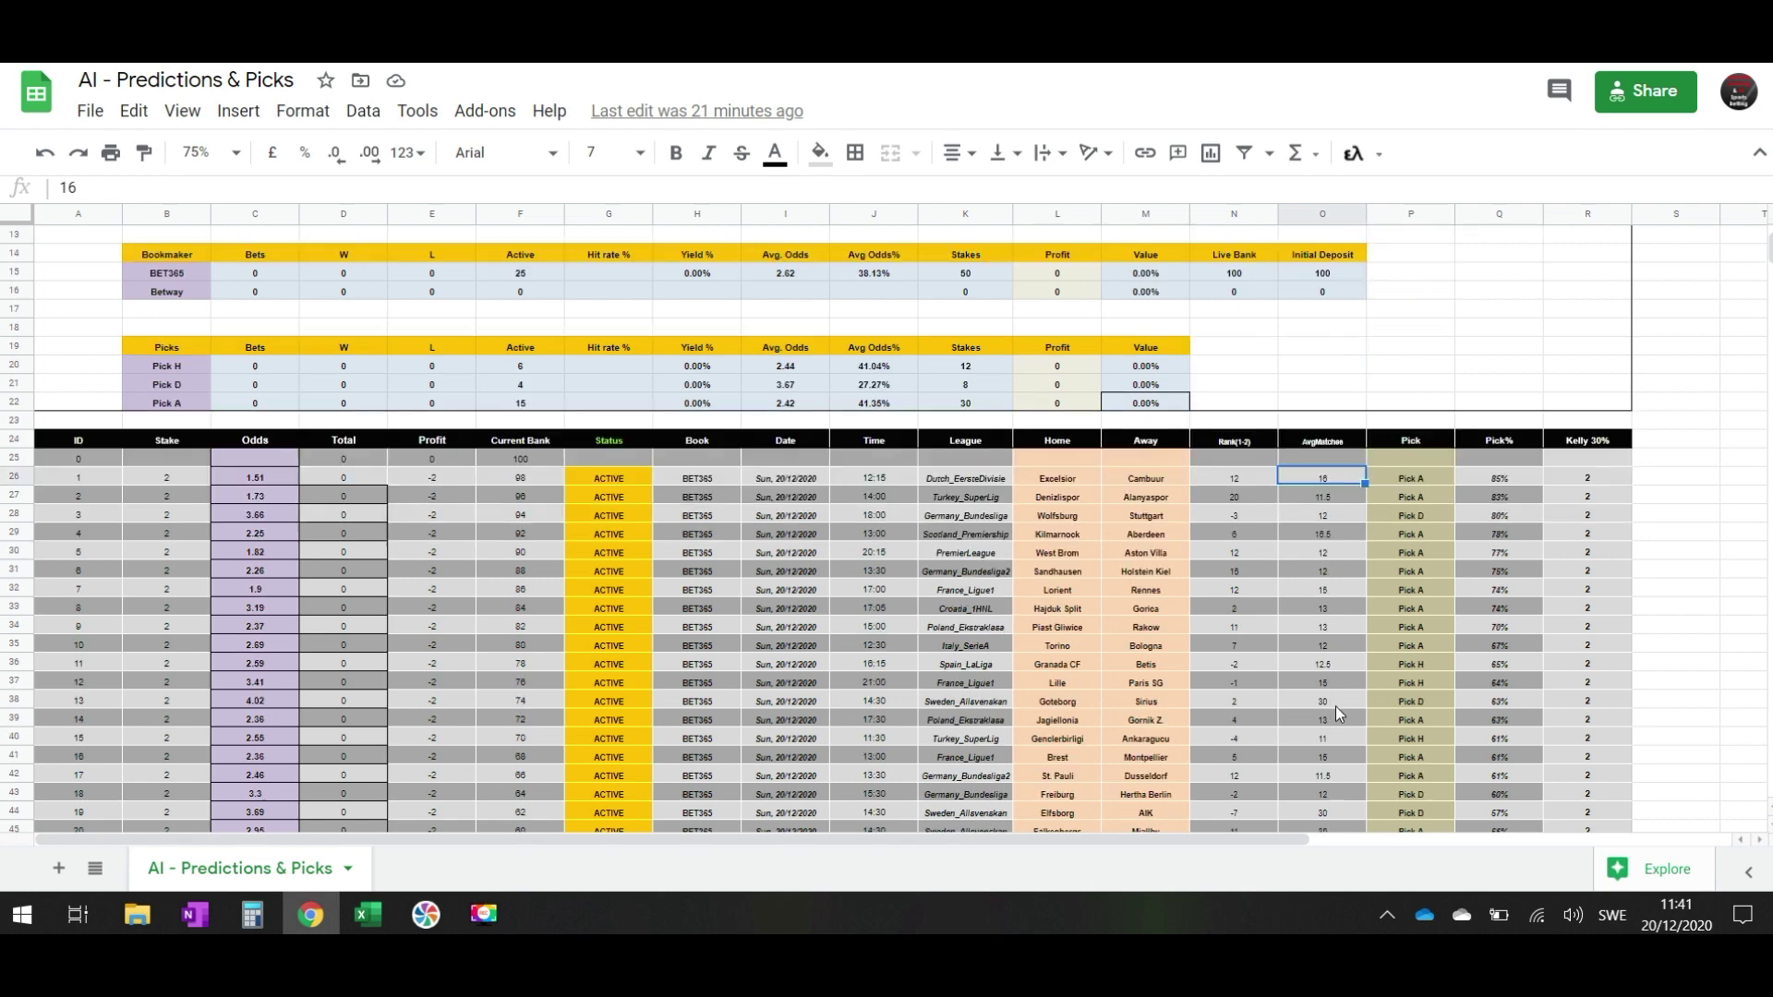
pyautogui.scroll(1, 1323, 711)
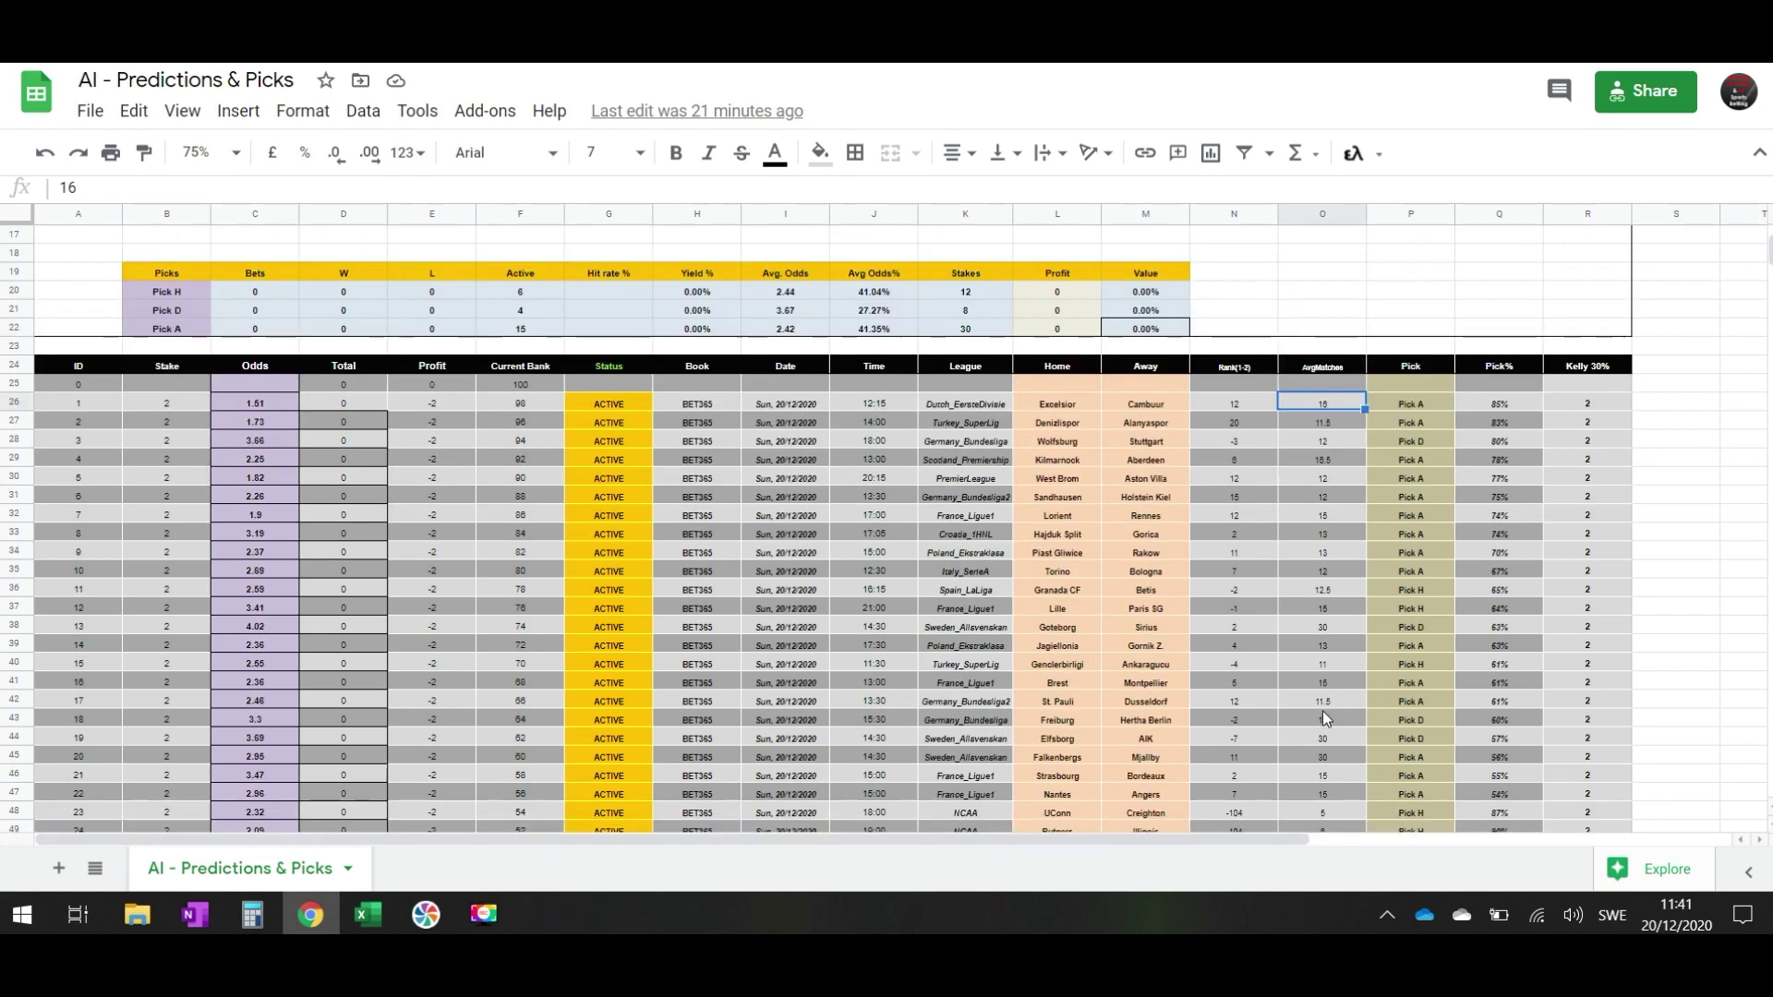
pyautogui.scroll(1, 1304, 626)
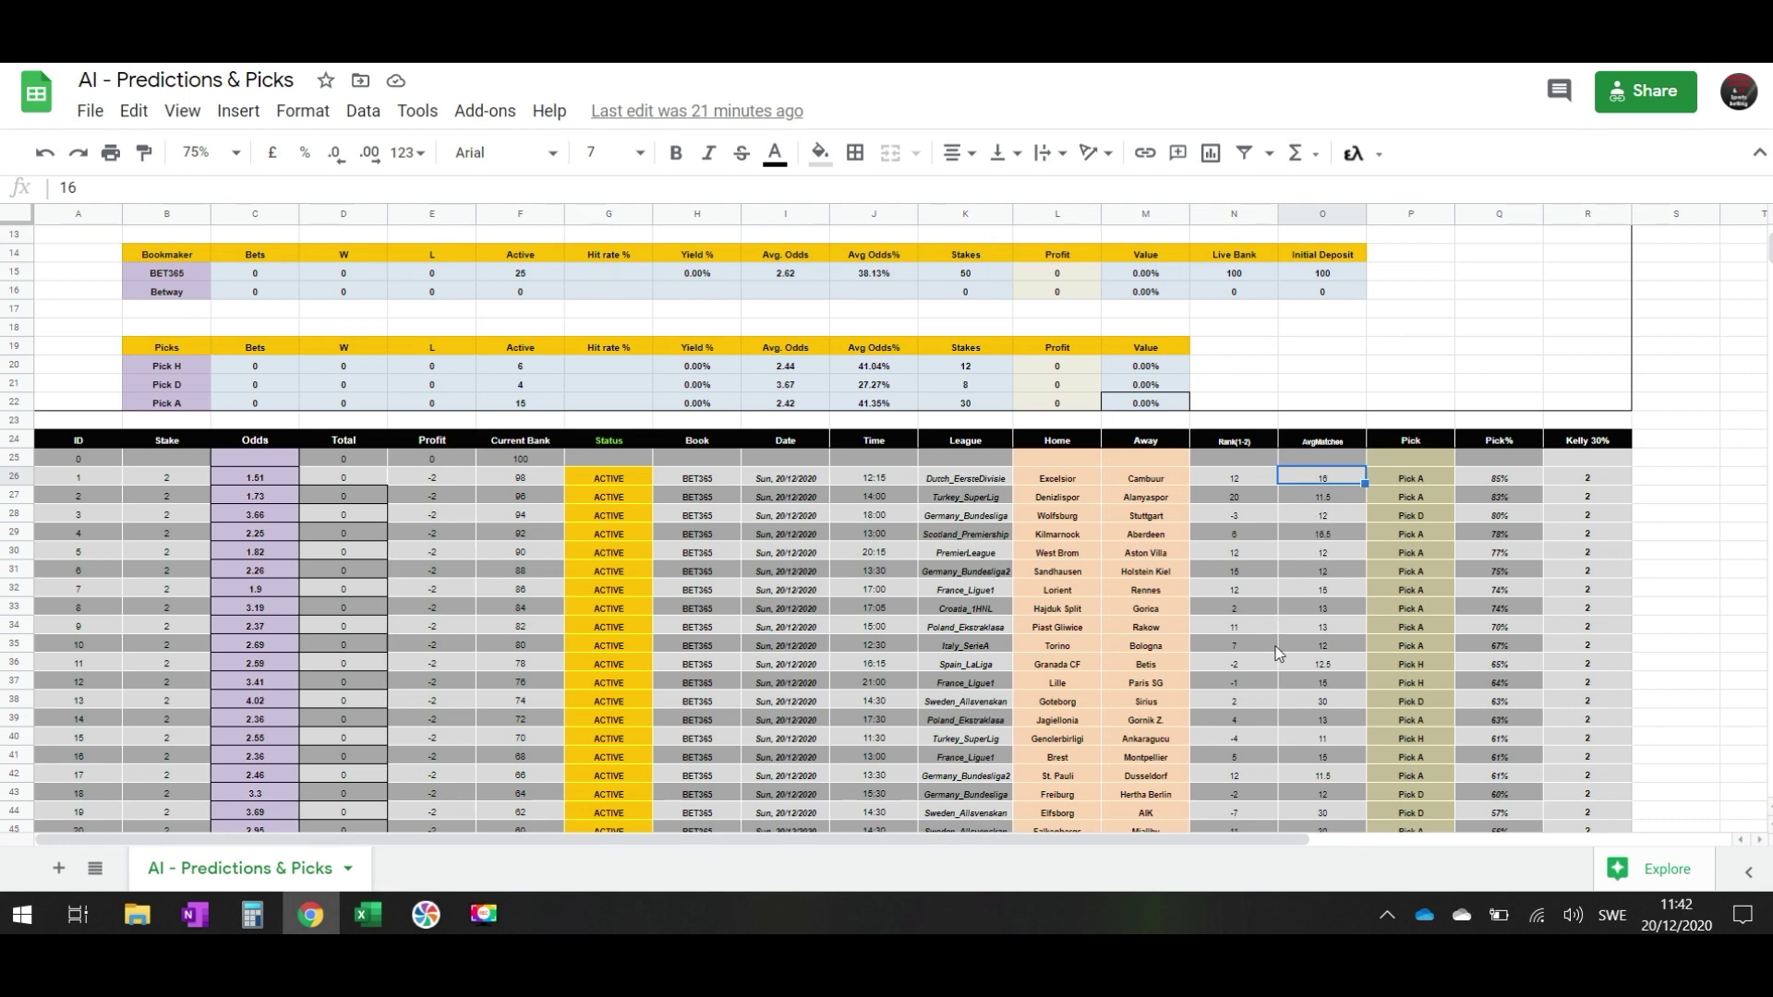
pyautogui.scroll(-2, 1280, 637)
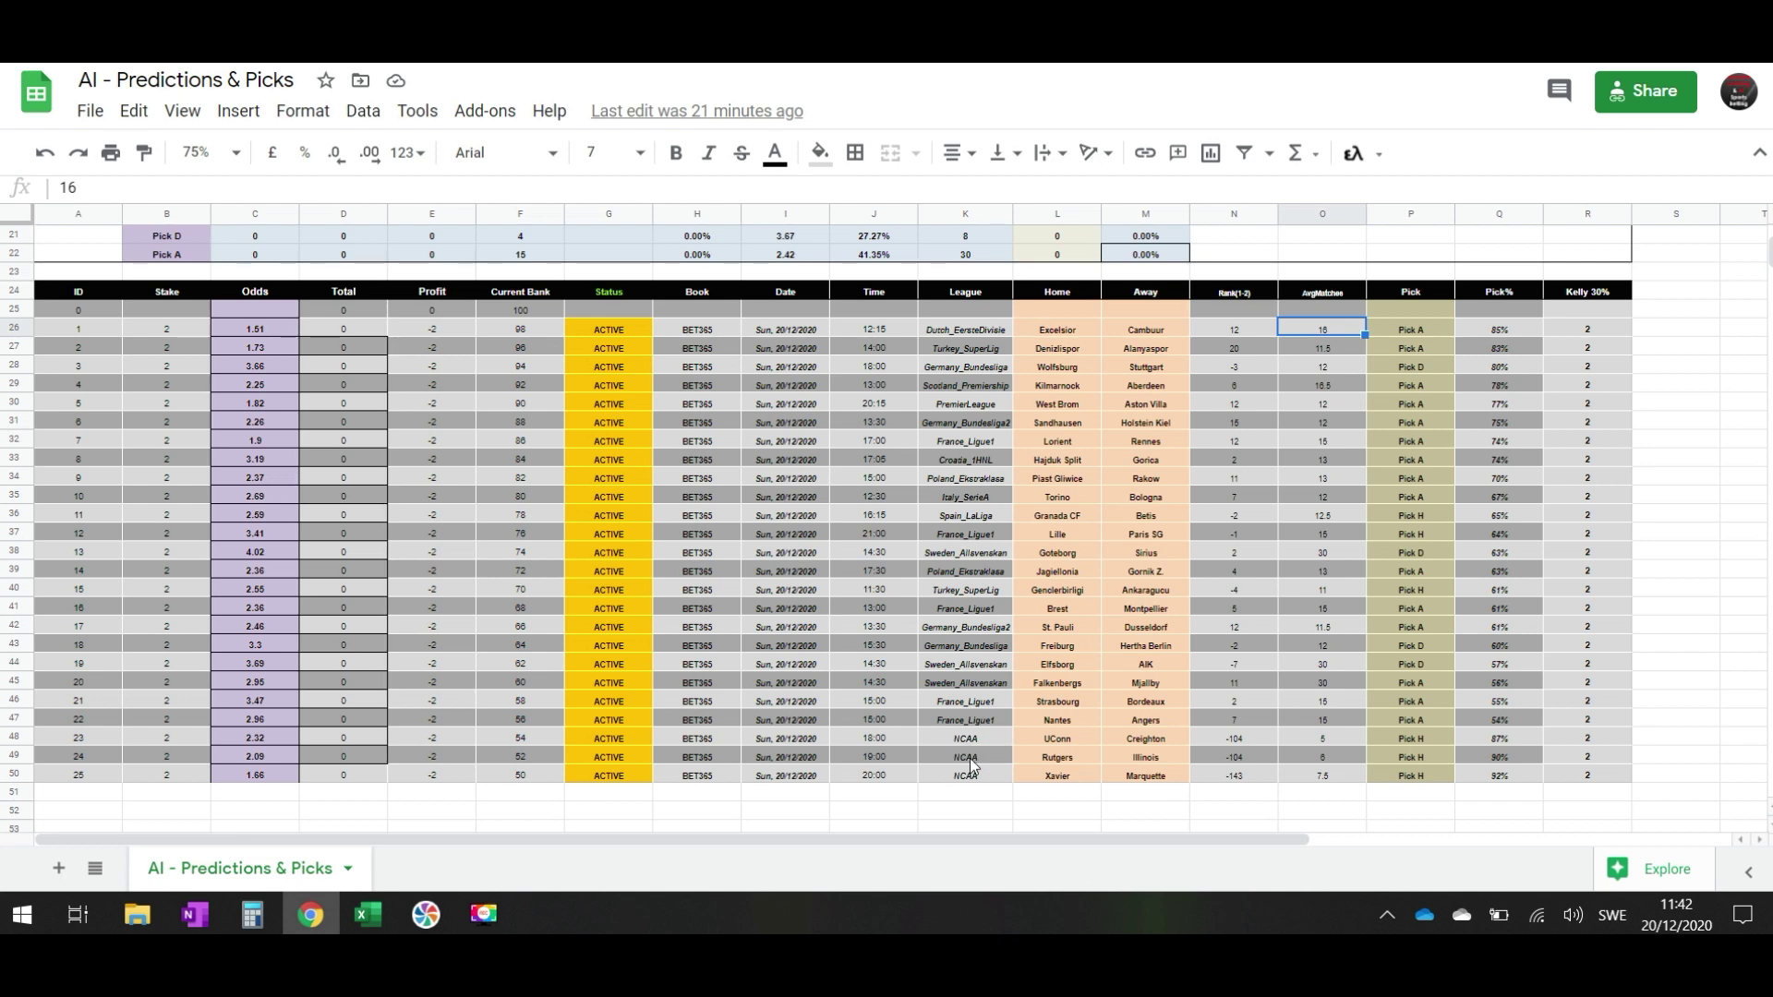
pyautogui.scroll(1, 973, 753)
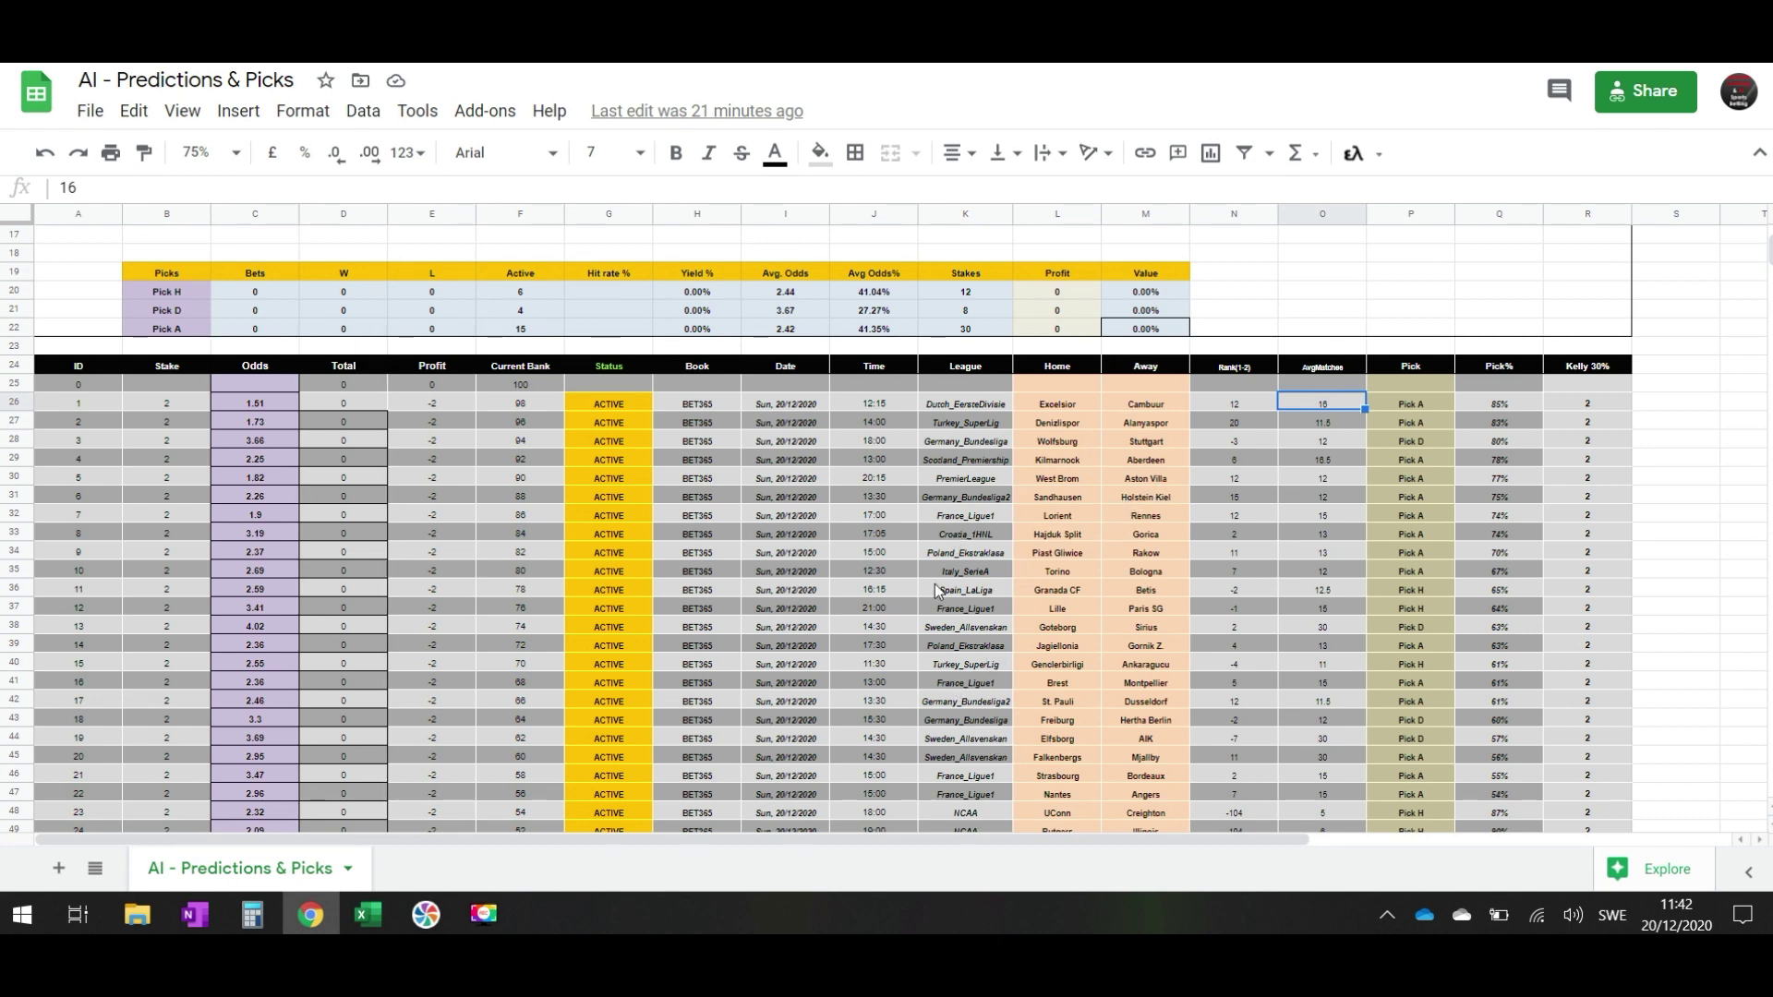
pyautogui.scroll(5, 939, 591)
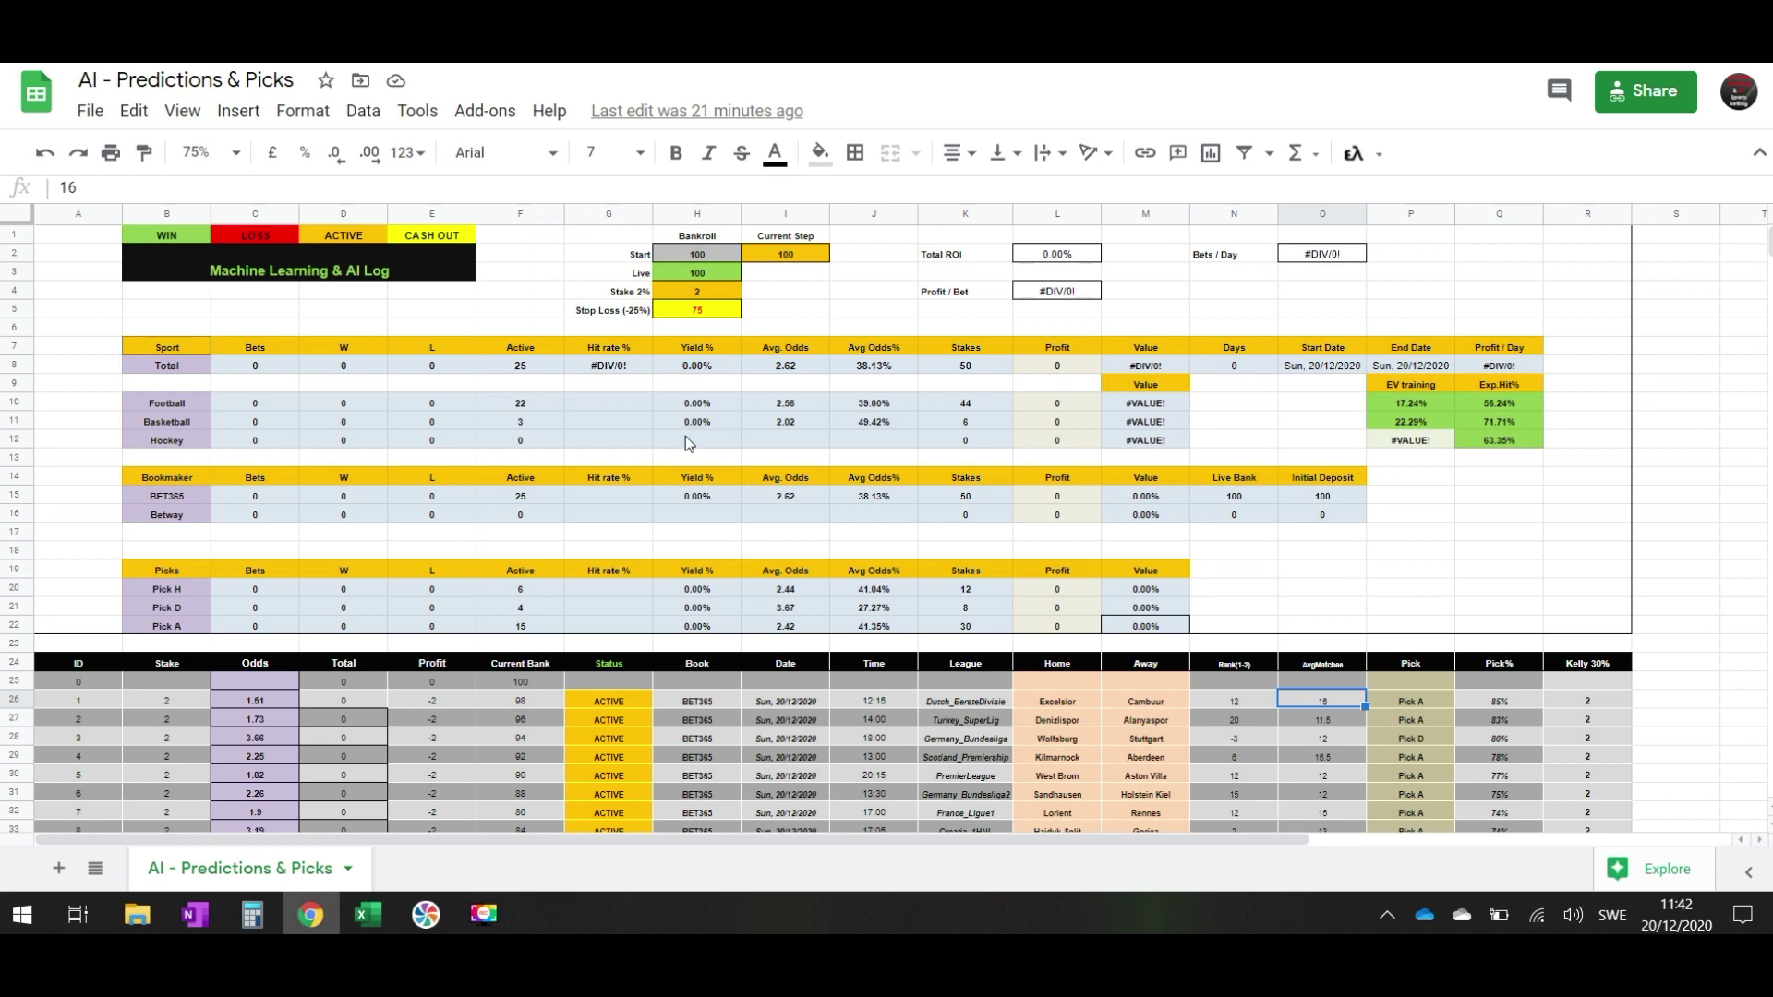
pyautogui.scroll(-7, 914, 692)
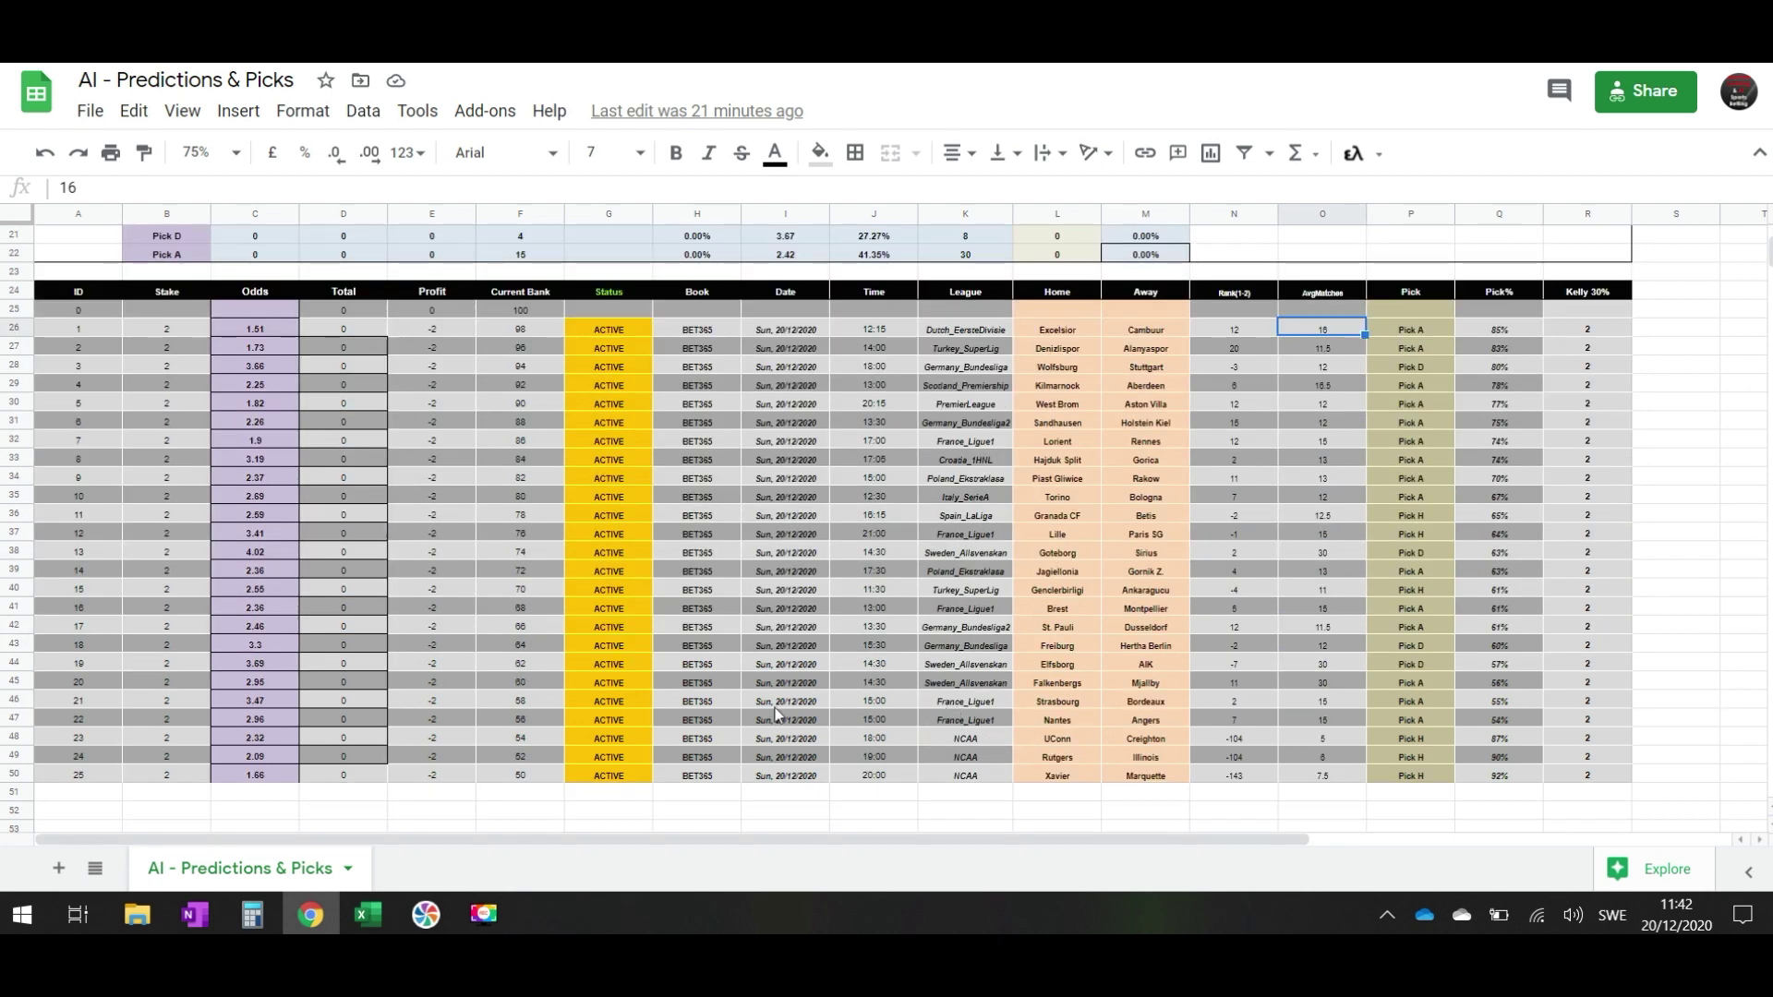
pyautogui.scroll(7, 776, 713)
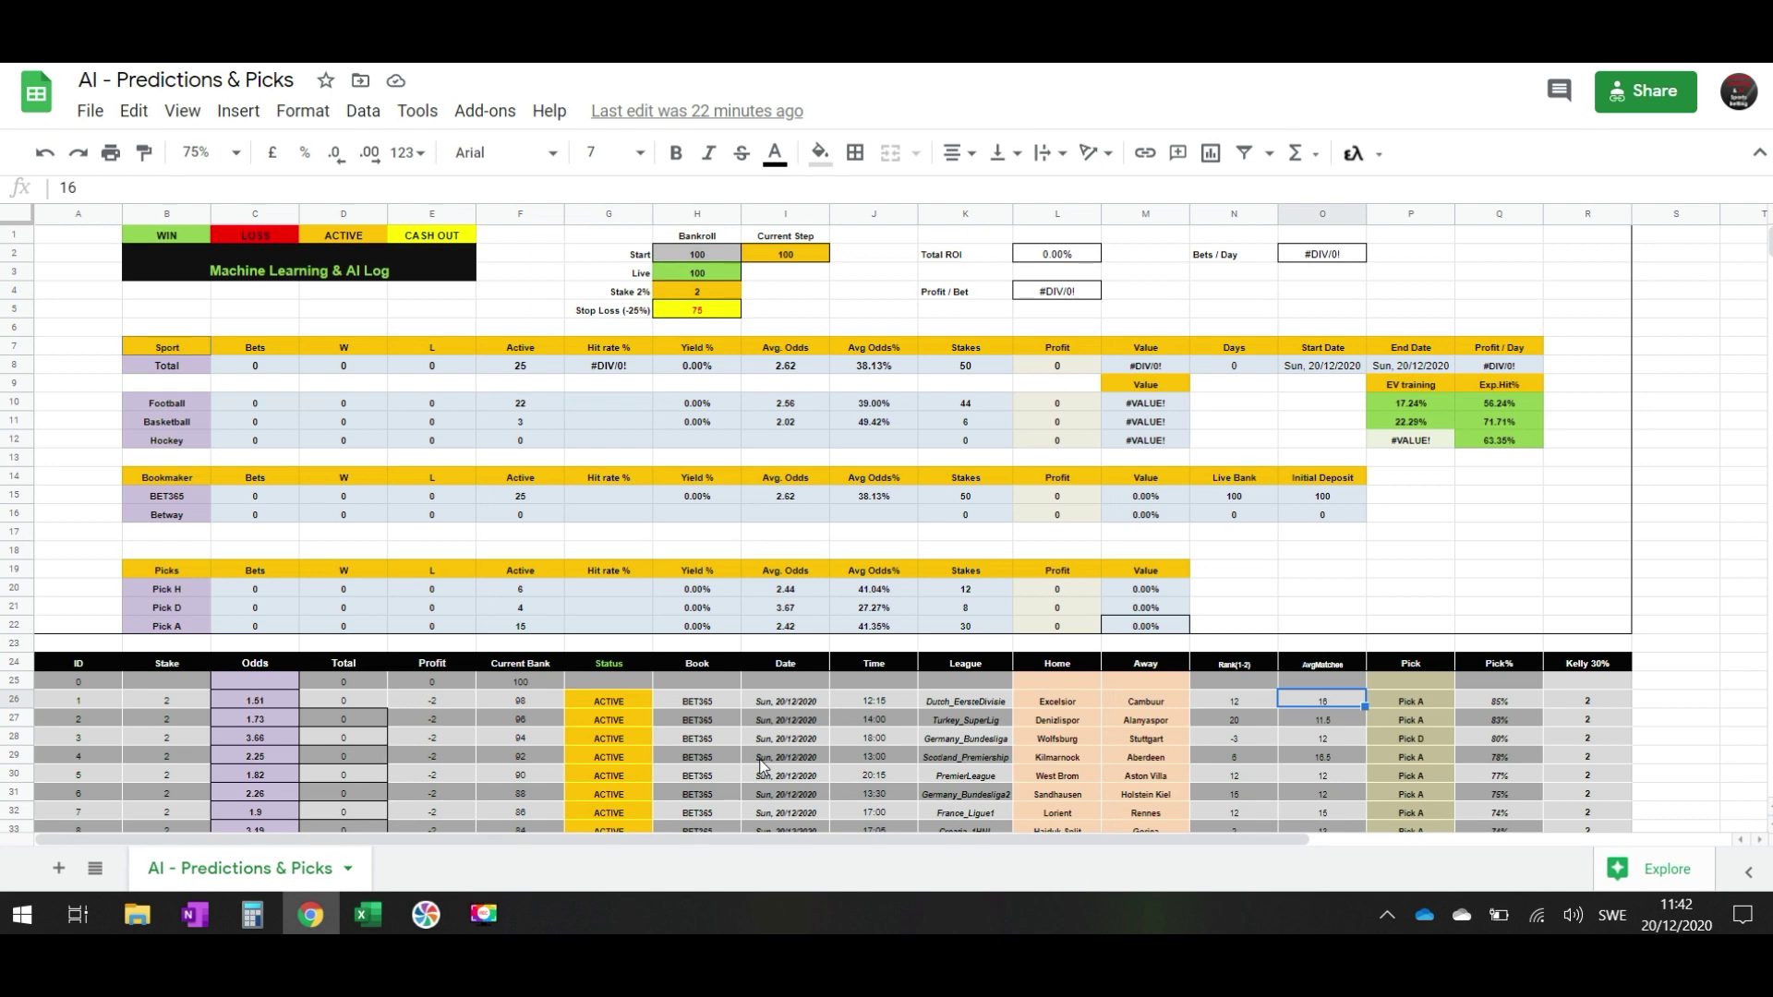
pyautogui.scroll(-3, 763, 767)
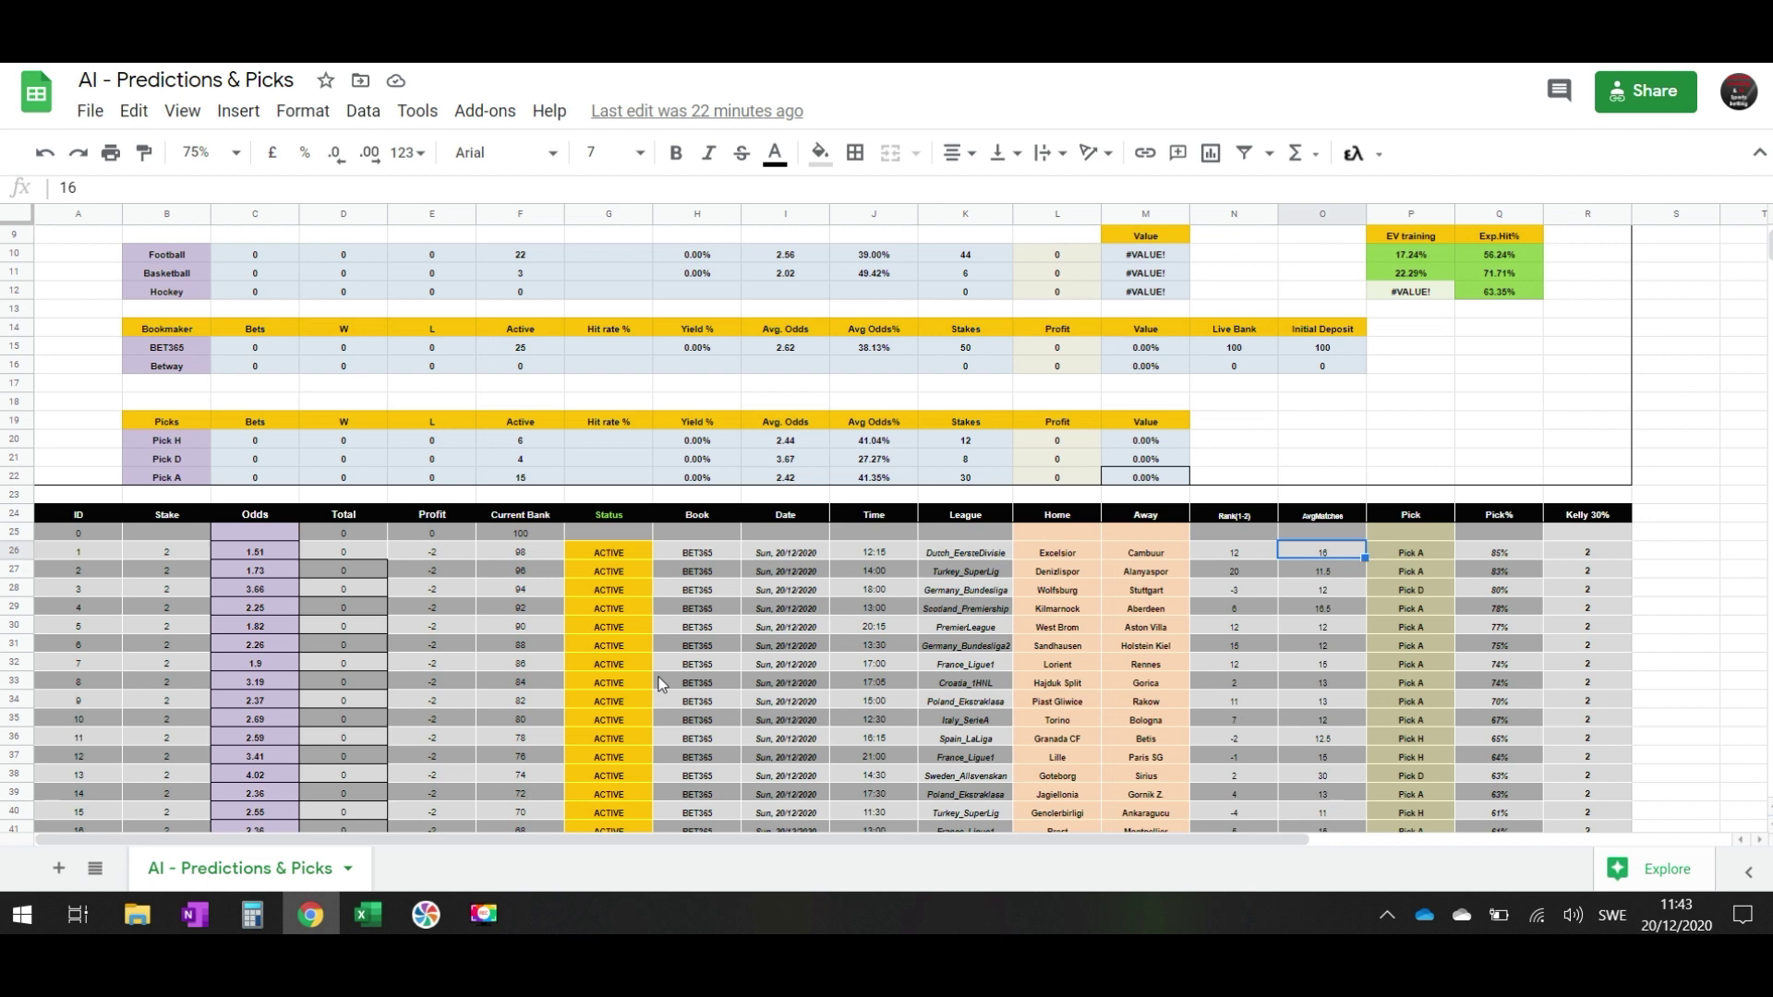
pyautogui.scroll(3, 1060, 414)
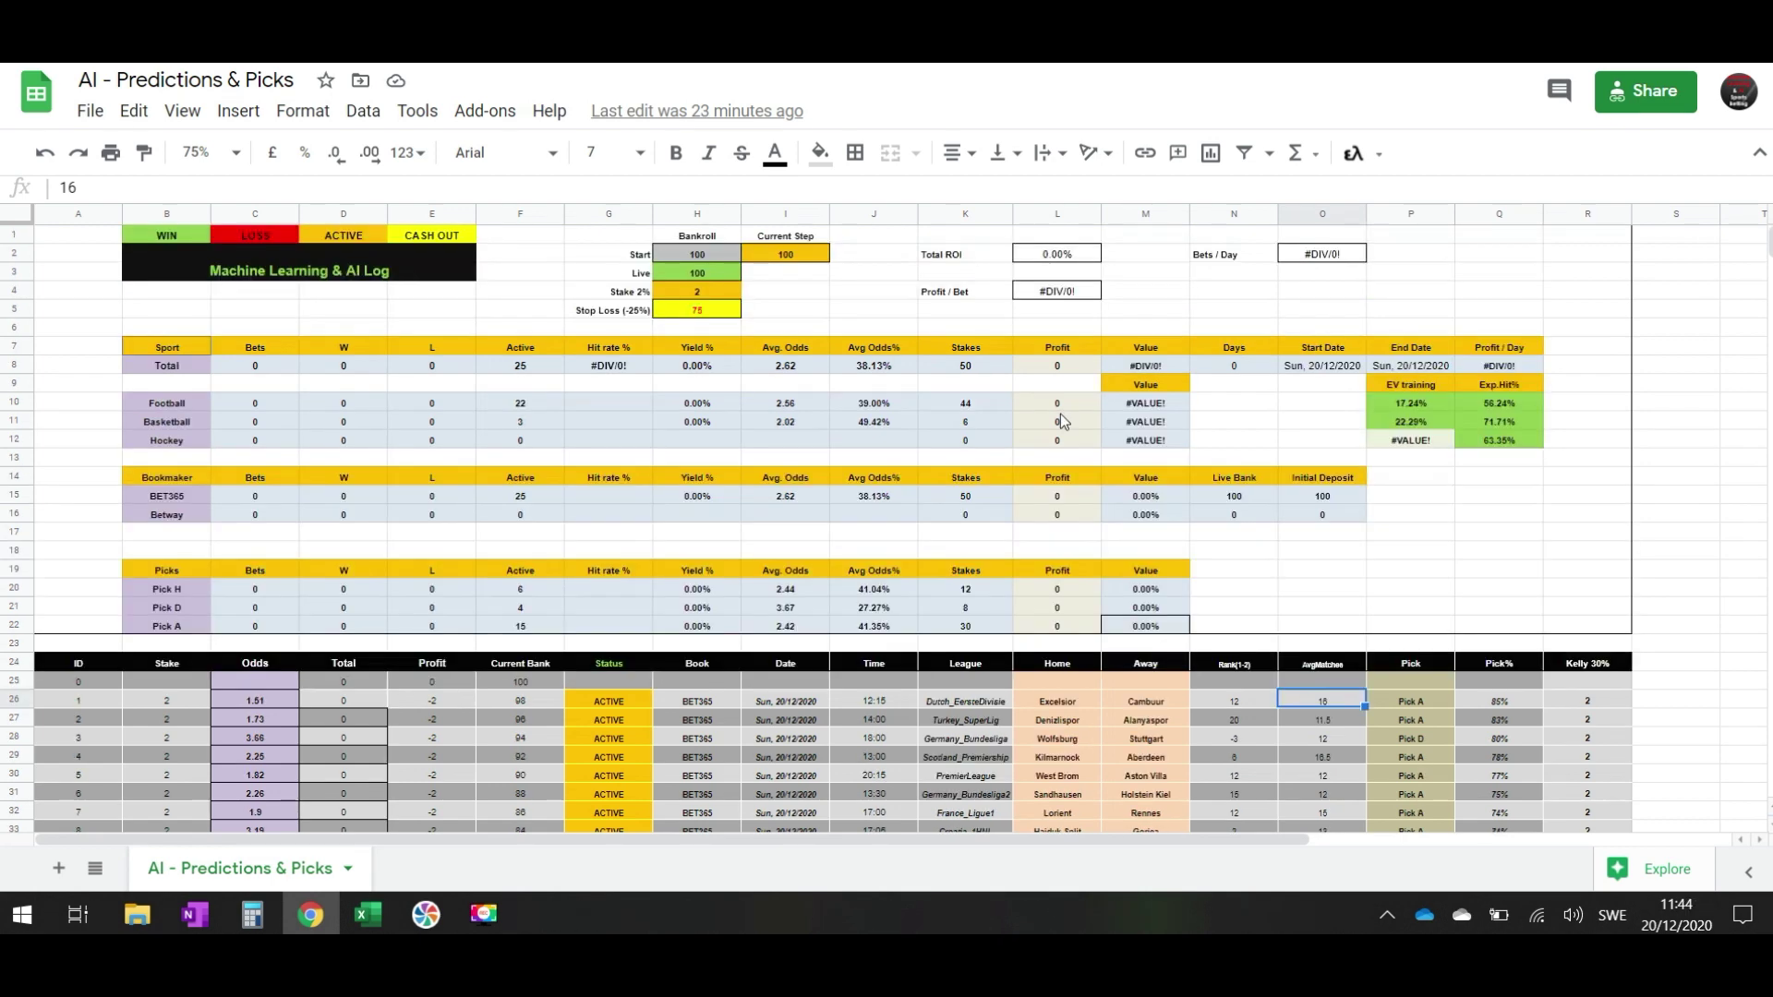